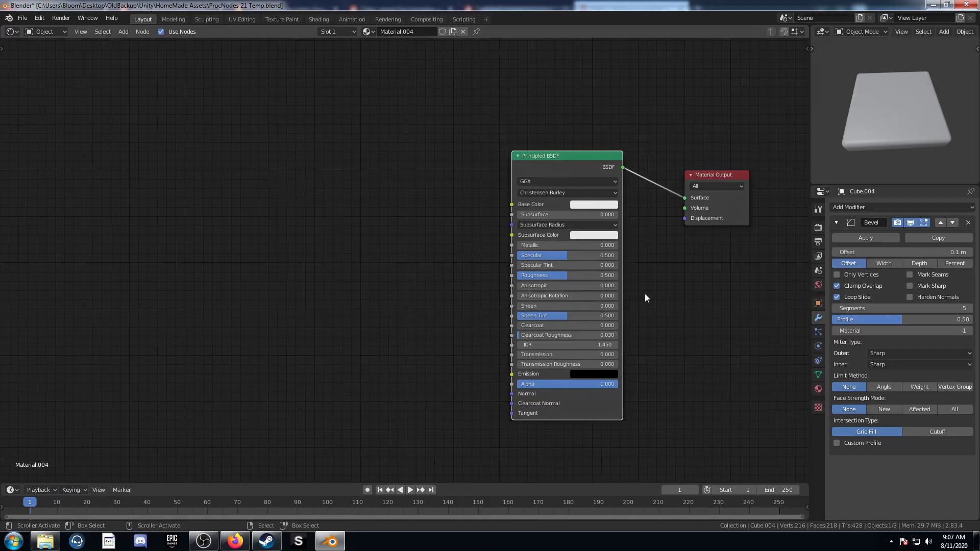
- Switch the 3D viewport's shading so the beveled slab is displayed with its material
middle_click_drag(645, 293, 590, 284)
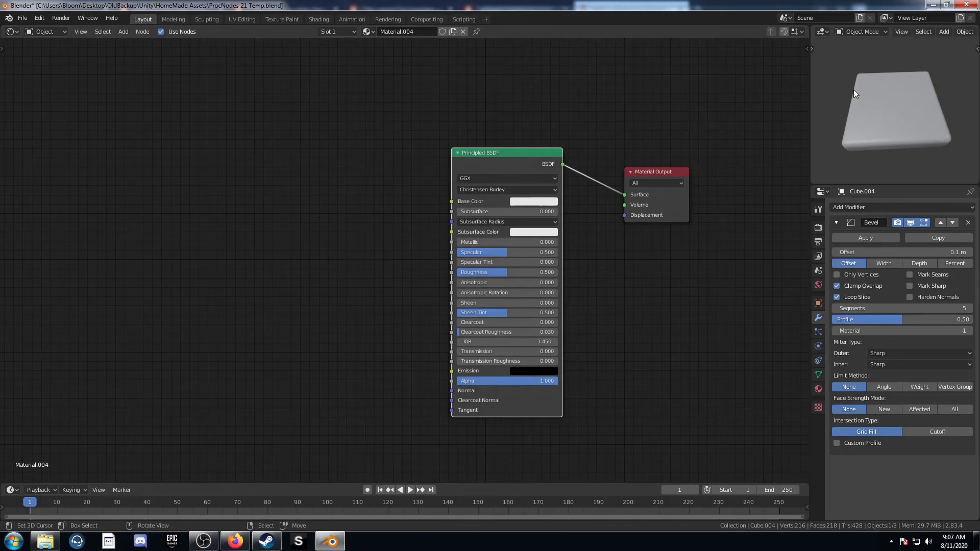
middle_click_drag(268, 319, 289, 301)
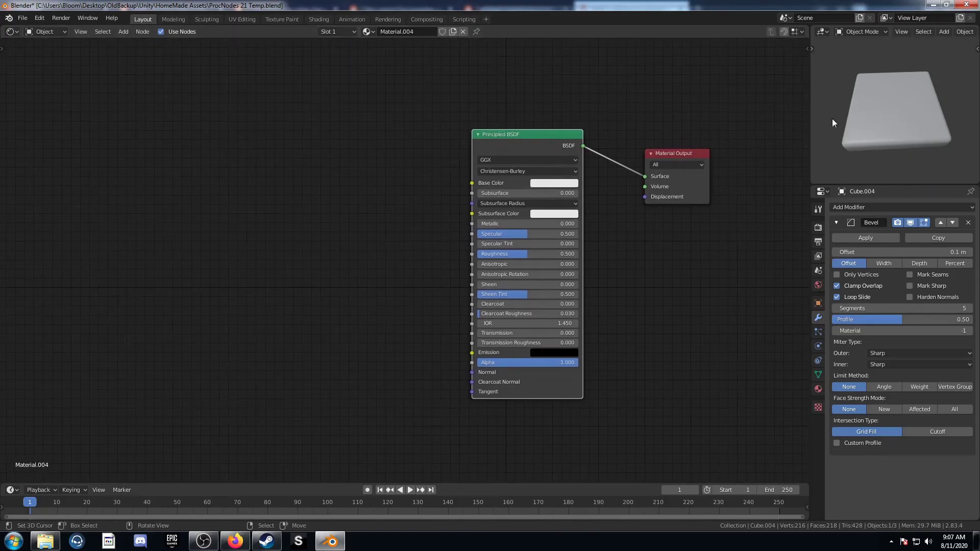
key("z")
left_click(883, 54)
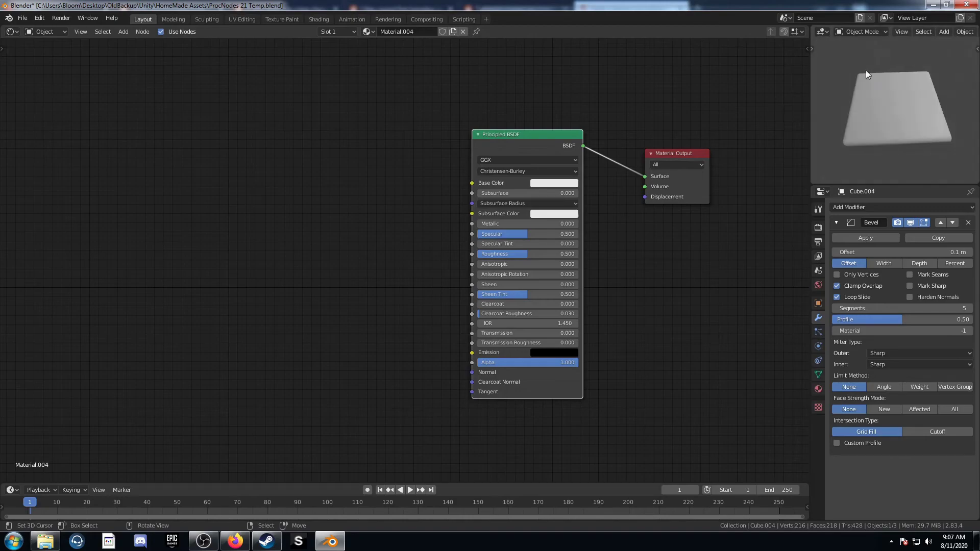
- Add a Brick Texture node to the left of the Principled BSDF node
middle_click_drag(413, 266, 461, 259)
key("shift+a")
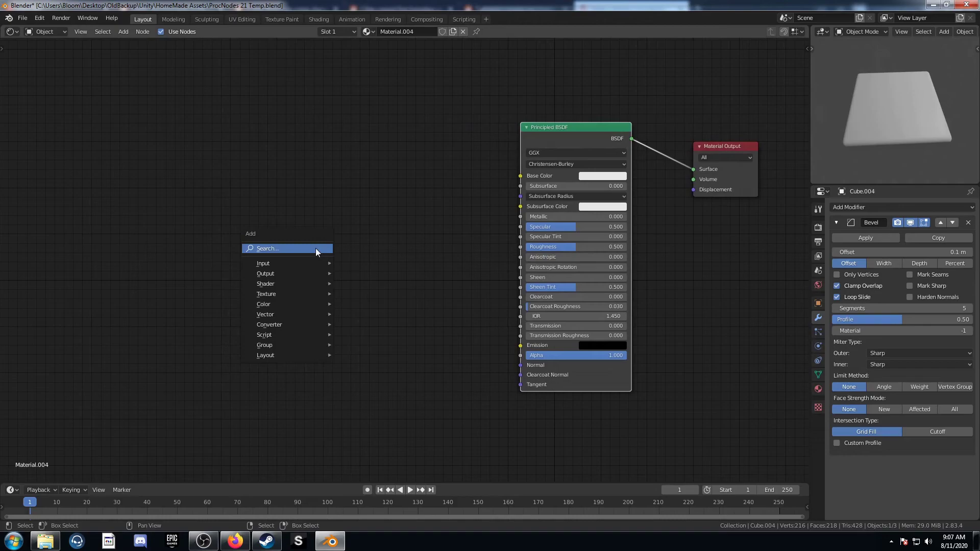
left_click(316, 248)
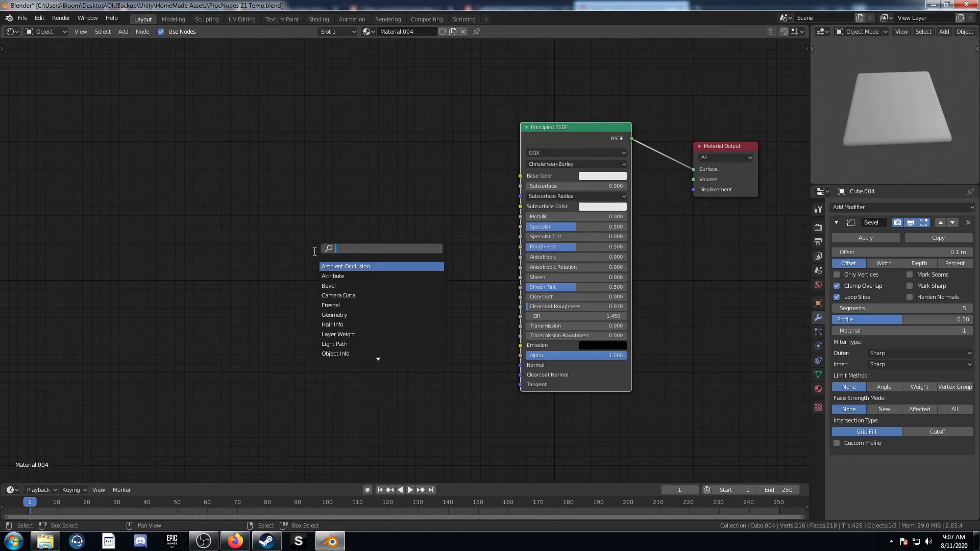
type("brick")
key("Return")
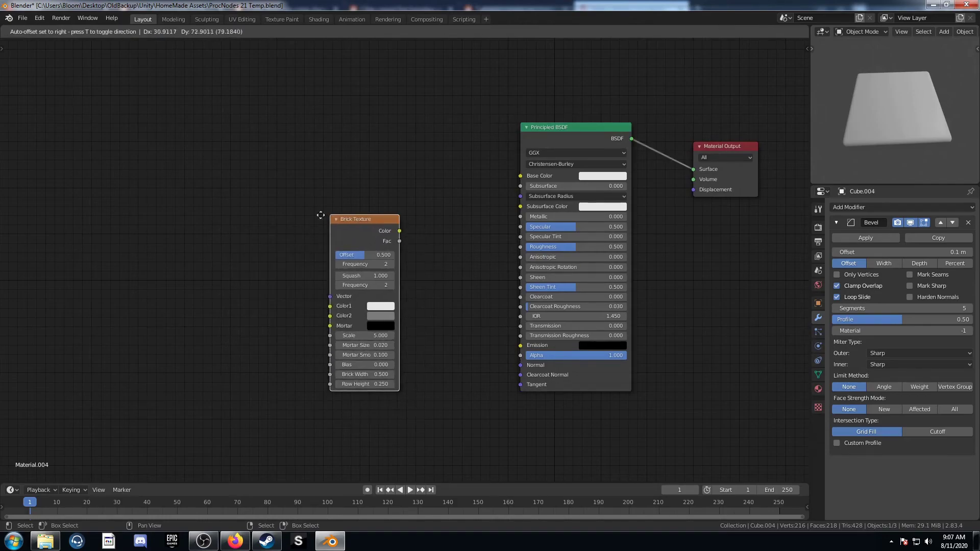
left_click(250, 196)
- Preview the Brick Texture's Color output on the slab and move the node slightly upward
scroll(349, 262, "up", 2)
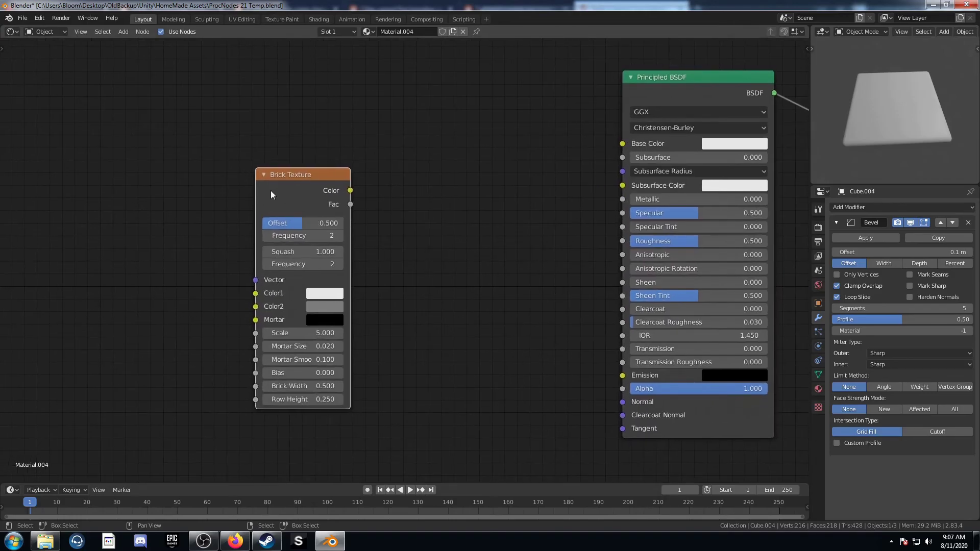
left_click(283, 177, "ctrl+shift")
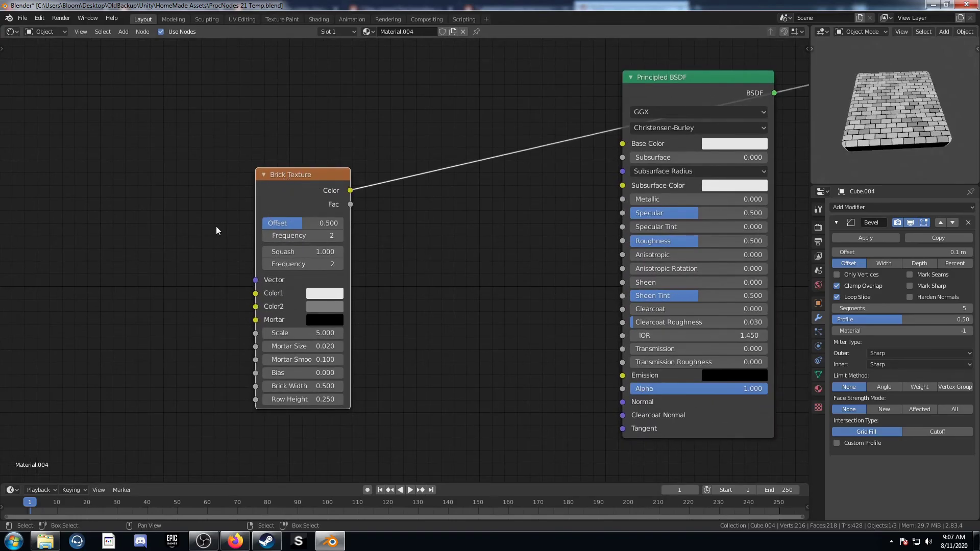
scroll(887, 124, "up", 5)
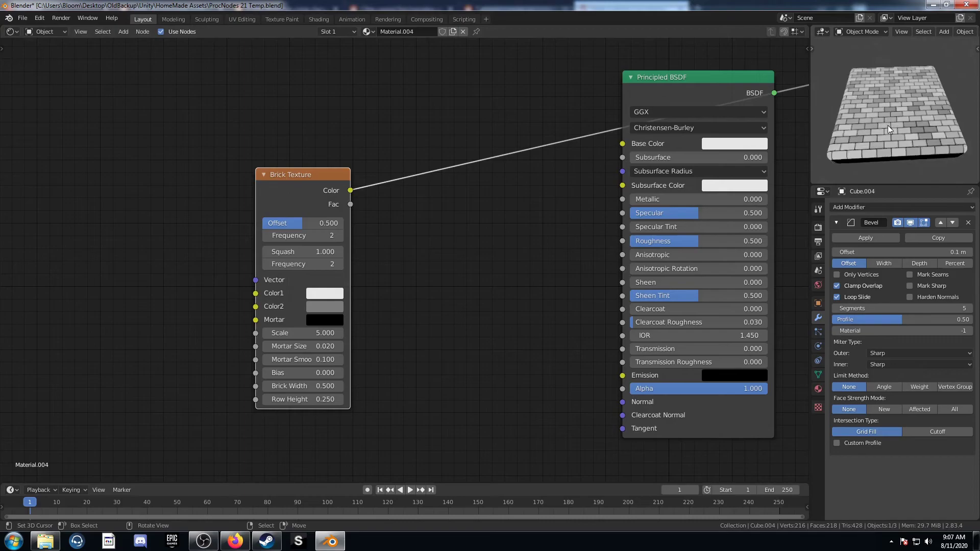
left_click_drag(299, 179, 306, 137)
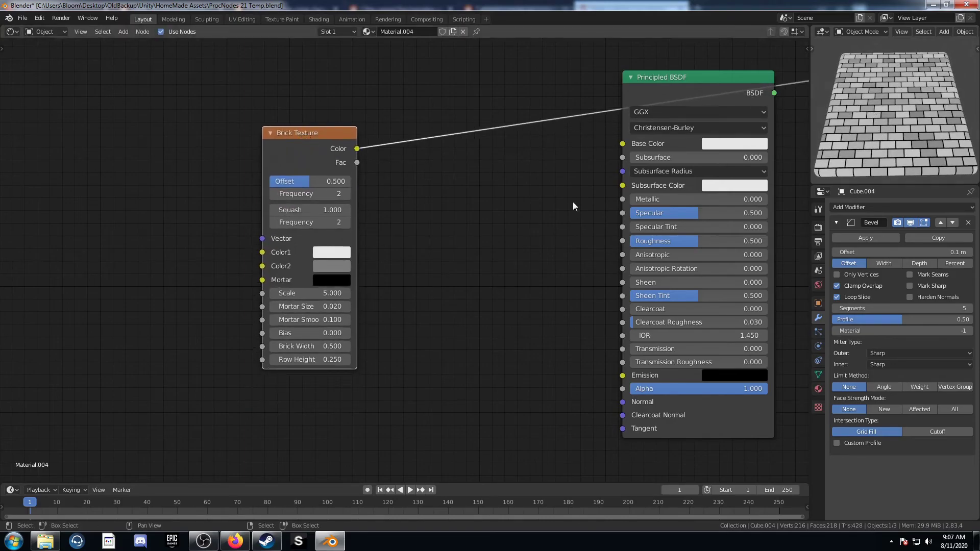
scroll(455, 270, "down", 2)
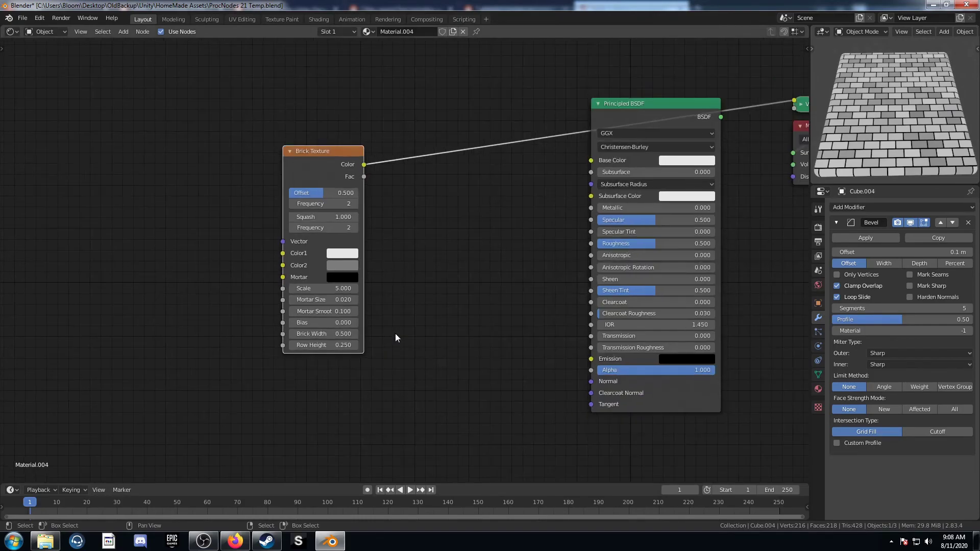
middle_click_drag(416, 224, 435, 239)
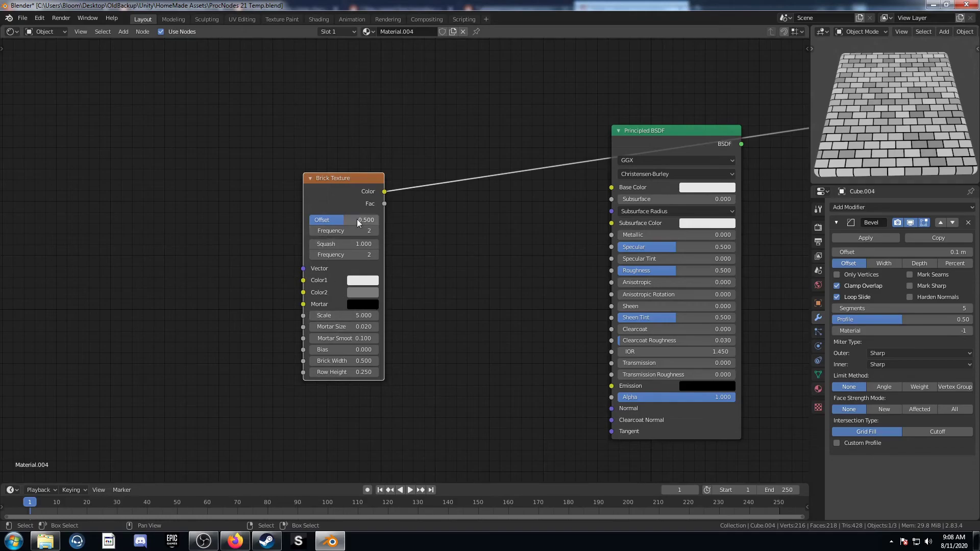
- Try a Brick Texture Offset of 0.585 with an offset Frequency of 3, and undo both changes
left_click_drag(337, 219, 347, 237)
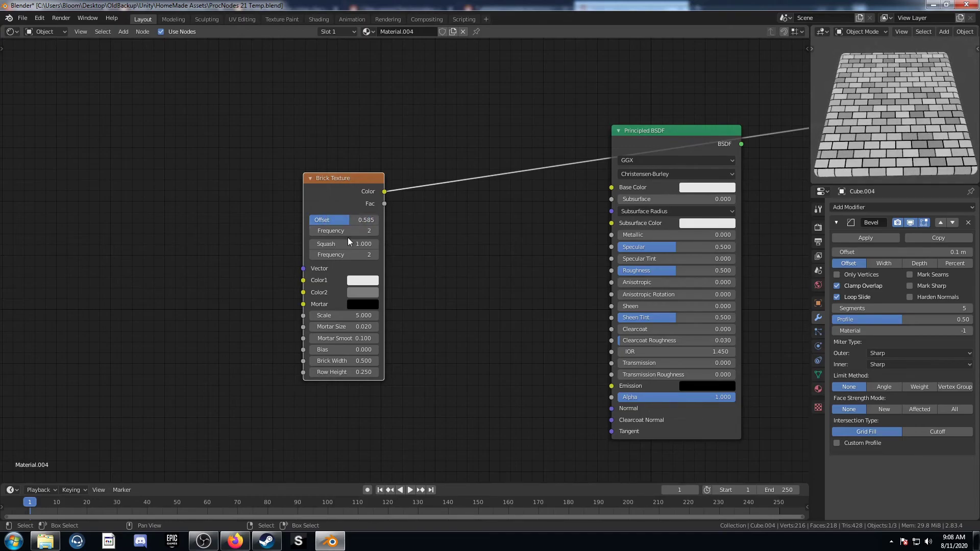
left_click(375, 231)
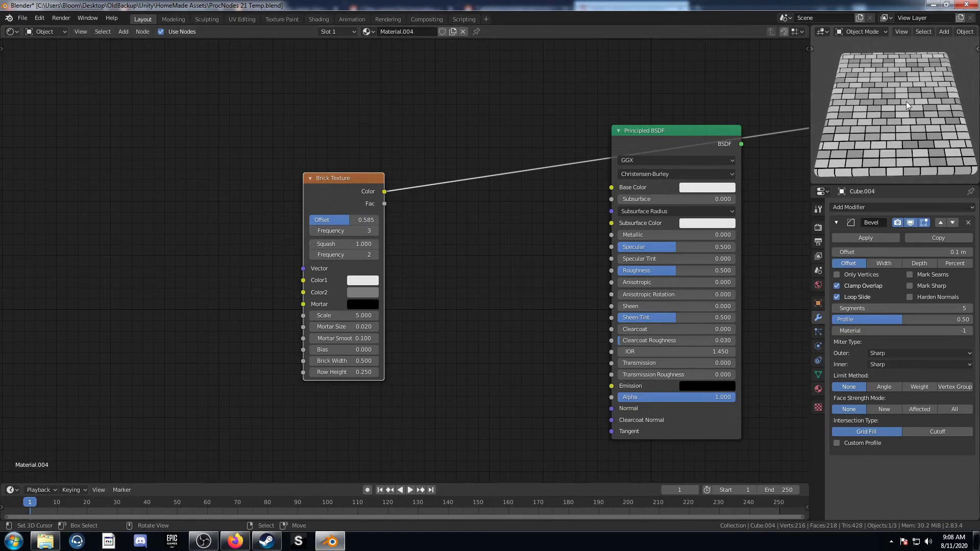
key("ctrl+z")
key("ctrl+z")
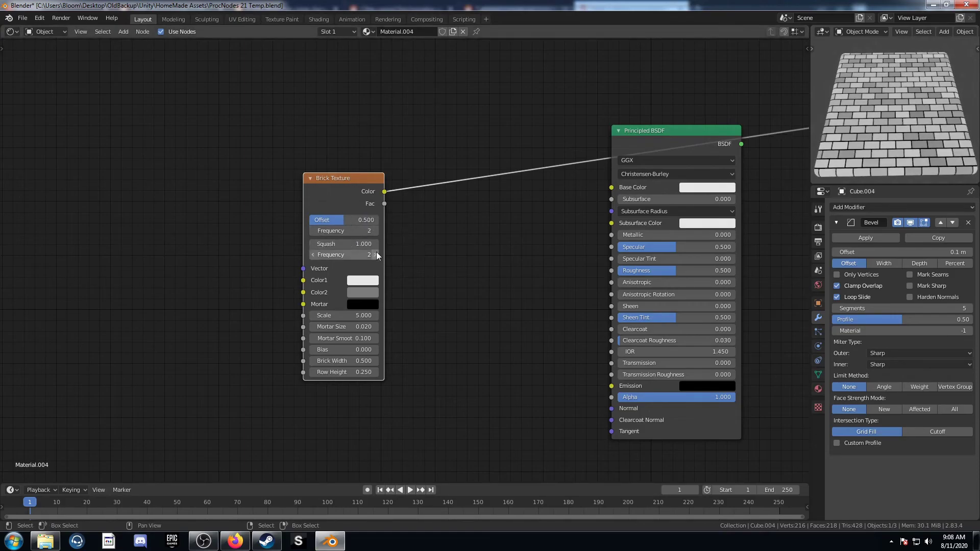
- Try a Brick Texture Squash of 3.4 with a squash Frequency of 3, and undo both changes
scroll(333, 255, "up", 1)
left_click_drag(338, 241, 376, 243)
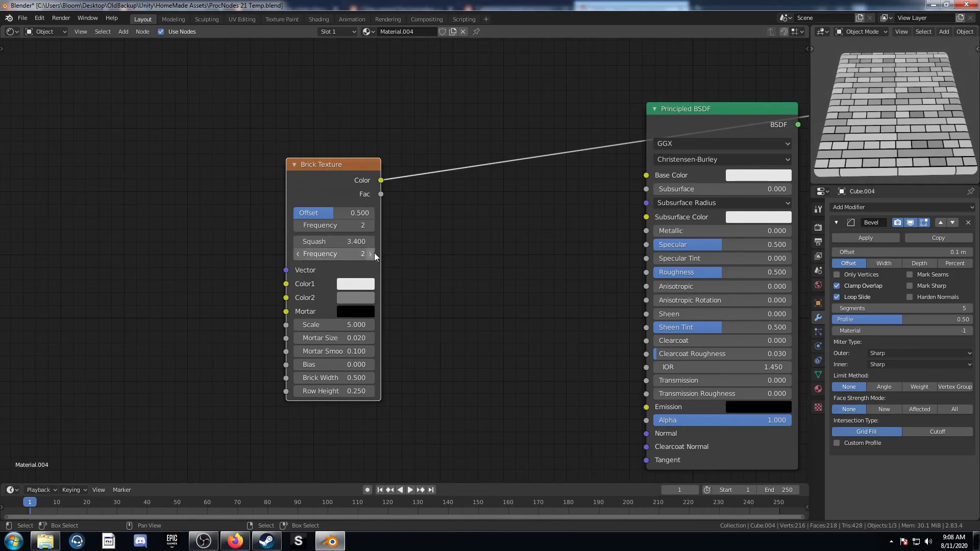
left_click(374, 254)
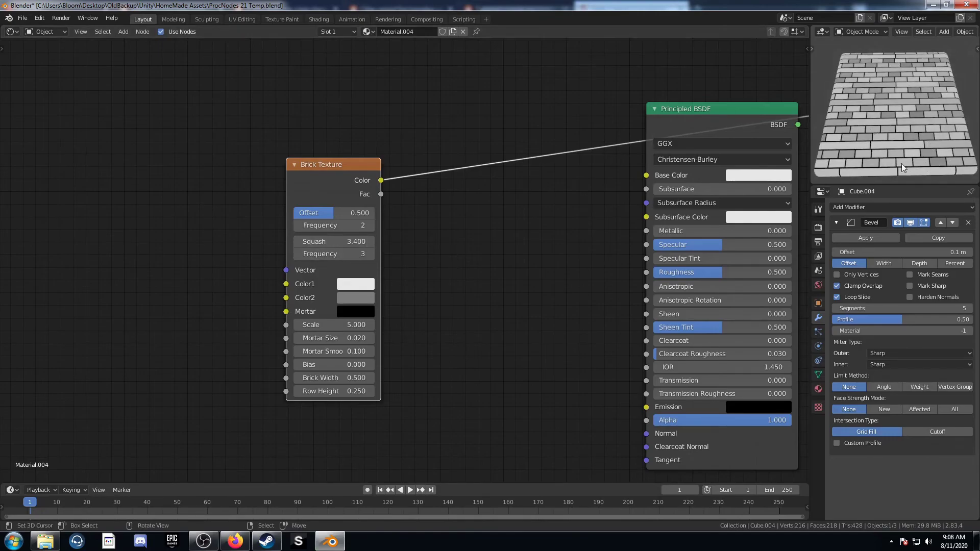
key("ctrl+z")
key("ctrl+z")
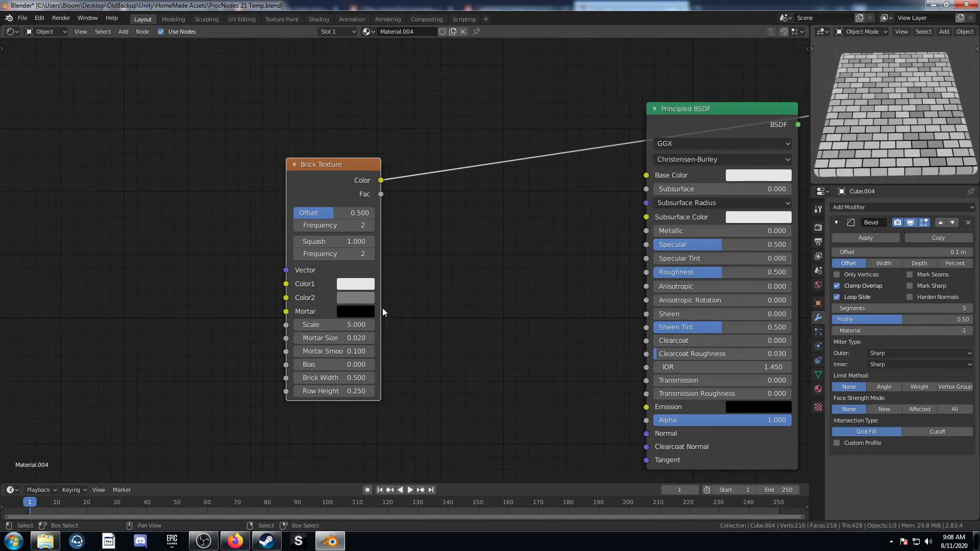
- Try an orange Color1 for the bricks and undo the color change
left_click(356, 283)
left_click_drag(391, 139, 374, 183)
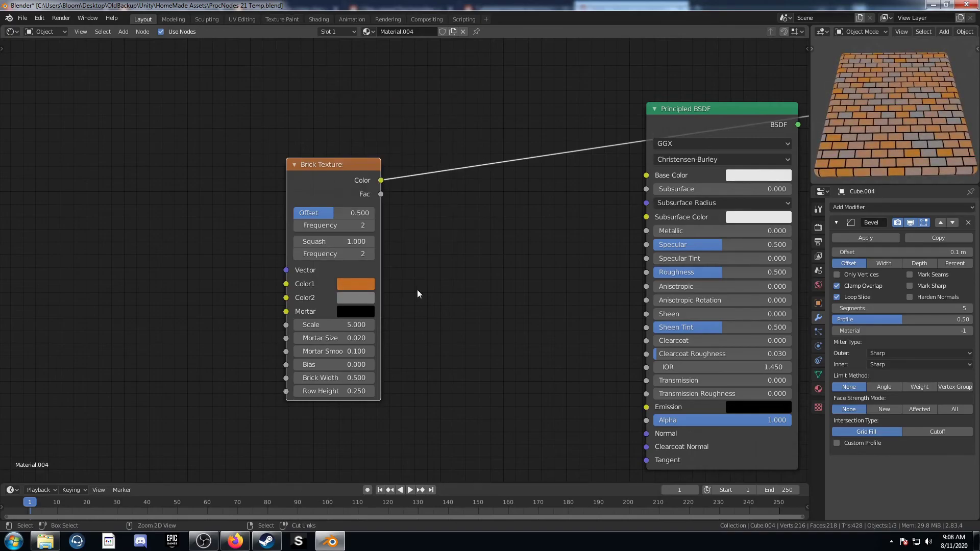
key("ctrl+z")
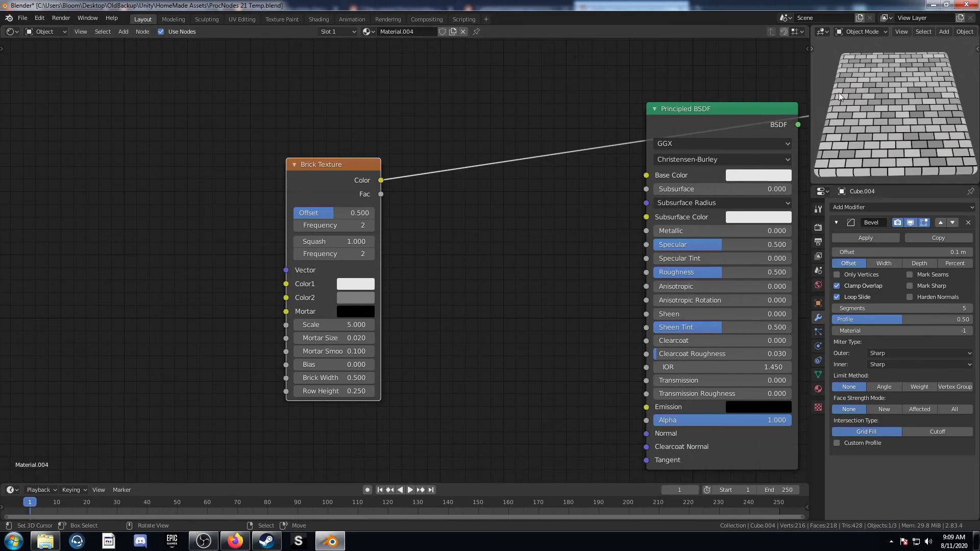
- Try a different Scale on the Brick Texture and undo the change
middle_click_drag(450, 366, 448, 340)
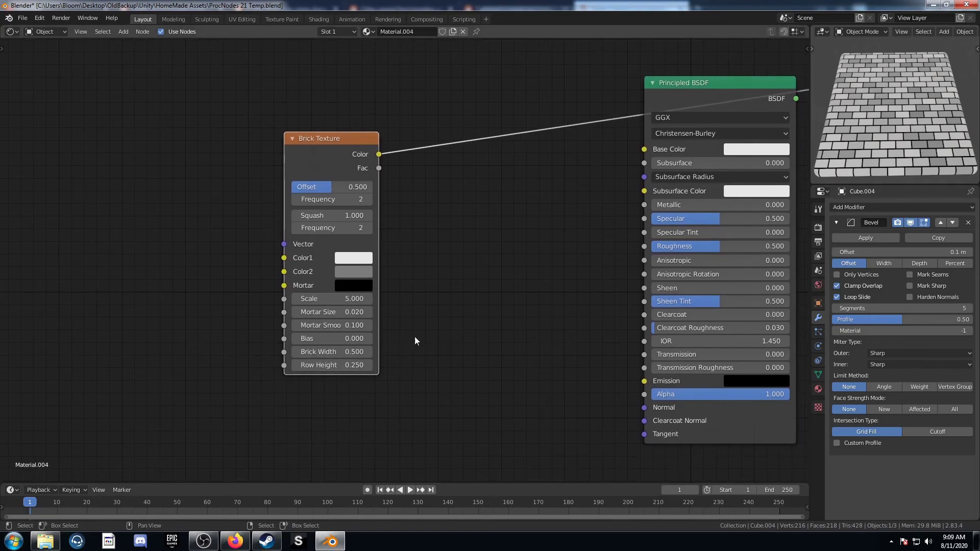
left_click_drag(358, 302, 217, 318)
key("ctrl+z")
- Try a Mortar Size of 0.125 on the Brick Texture and set it back to 0.02
left_click_drag(309, 319, 403, 314, "shift")
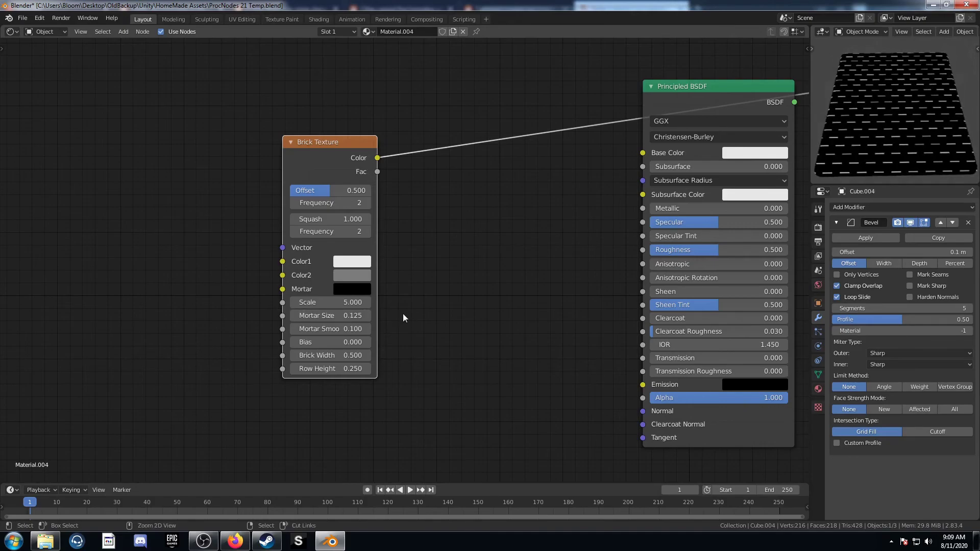
left_click(358, 318)
type("0.02")
key("Return")
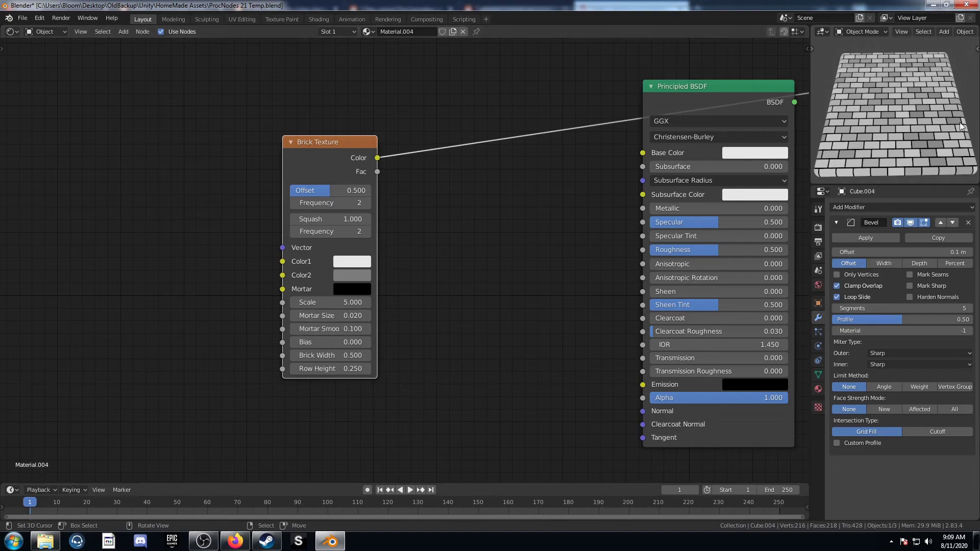
- Try a Mortar Smooth of 1.0 while viewing the bricks up close, and return it to 0.1
scroll(927, 140, "up", 3)
scroll(927, 140, "up", 3)
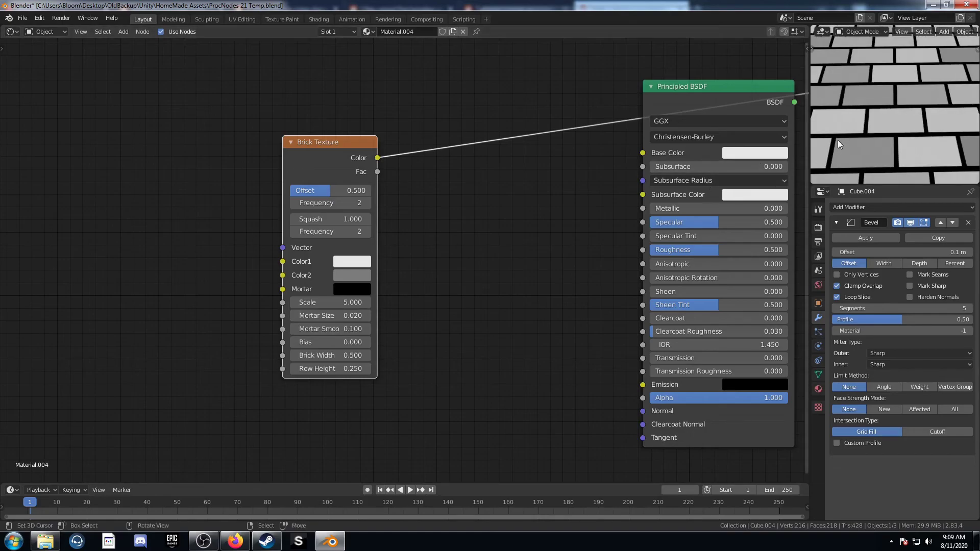
left_click_drag(337, 329, 572, 329)
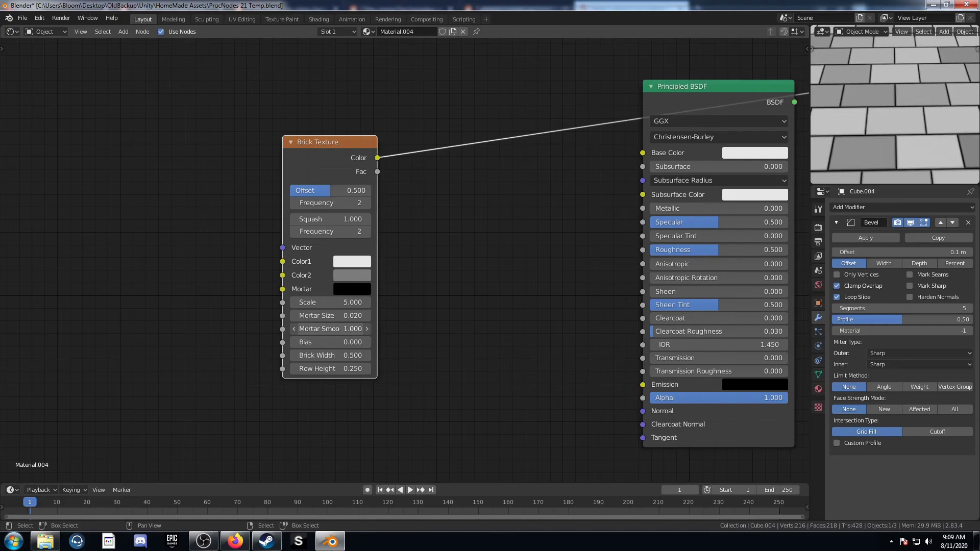
left_click_drag(368, 329, 322, 329)
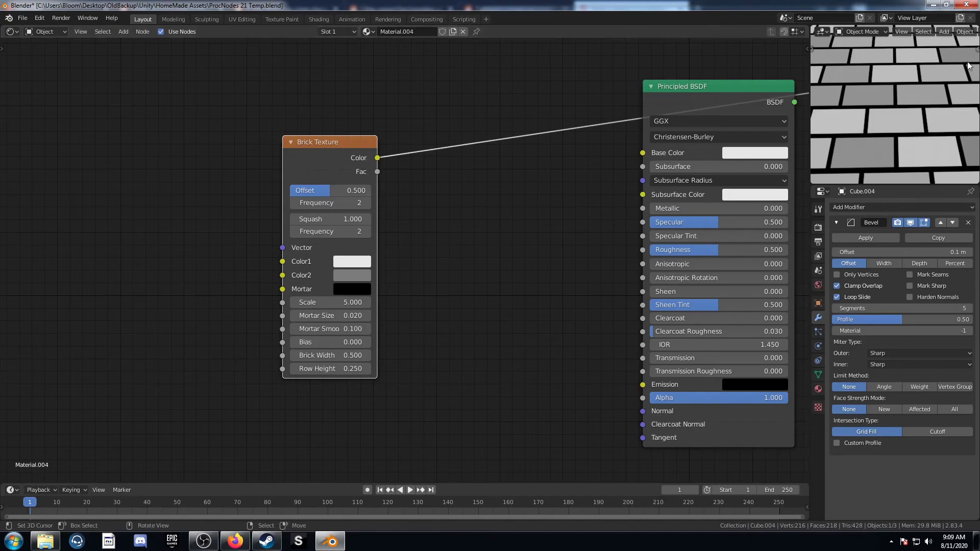
- Try a different Bias on the Brick Texture and return it to 0
scroll(910, 110, "down", 2)
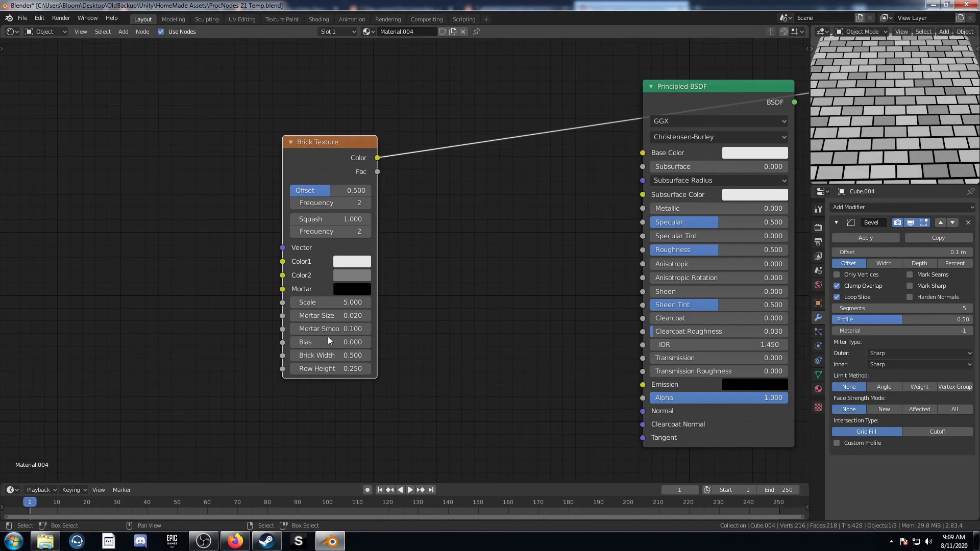
mouse_move(329, 338)
left_mouse_down()
mouse_move(194, 342)
mouse_move(449, 342)
mouse_move(194, 342)
mouse_move(322, 342)
left_mouse_up()
scroll(906, 143, "down", 5)
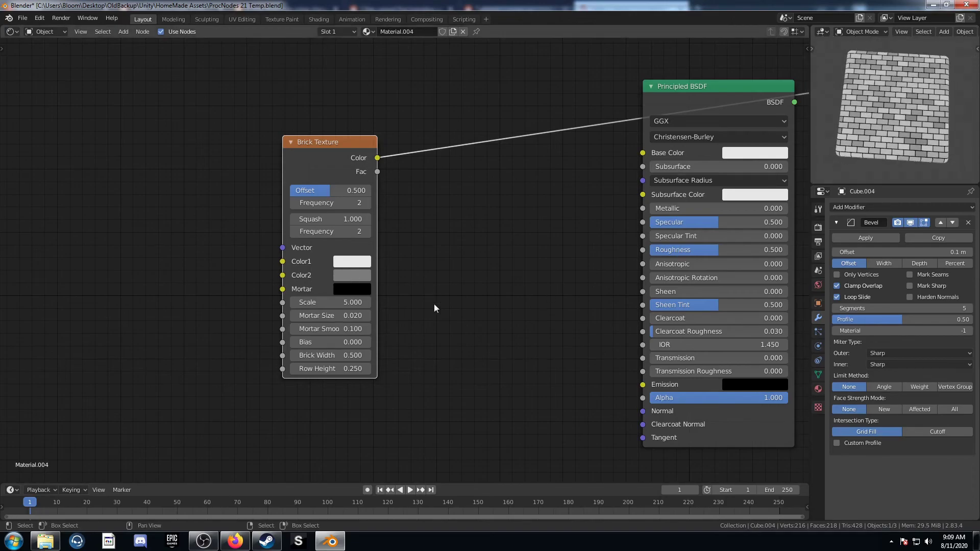
- Try a different Brick Width on the Brick Texture and undo the change
scroll(895, 132, "up", 5)
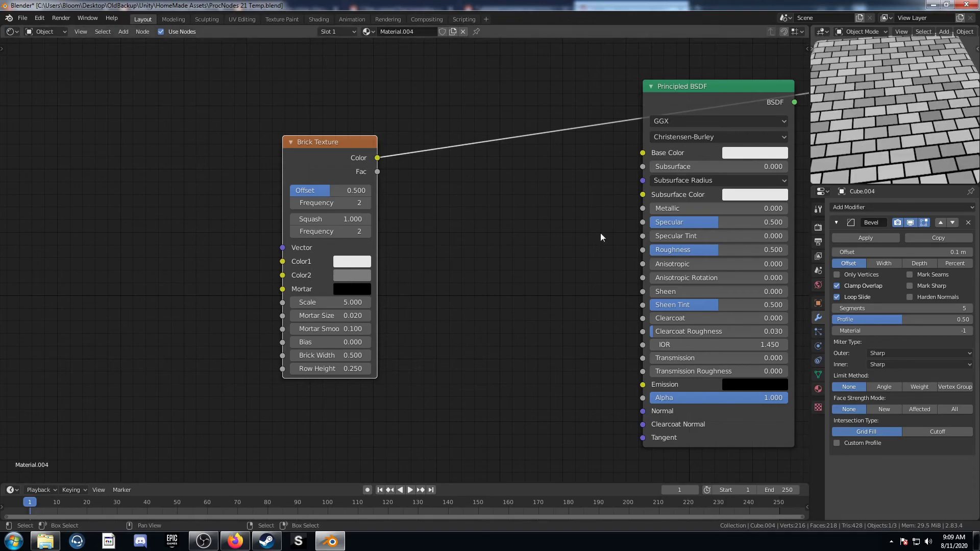
left_click_drag(328, 355, 309, 368)
key("ctrl+z")
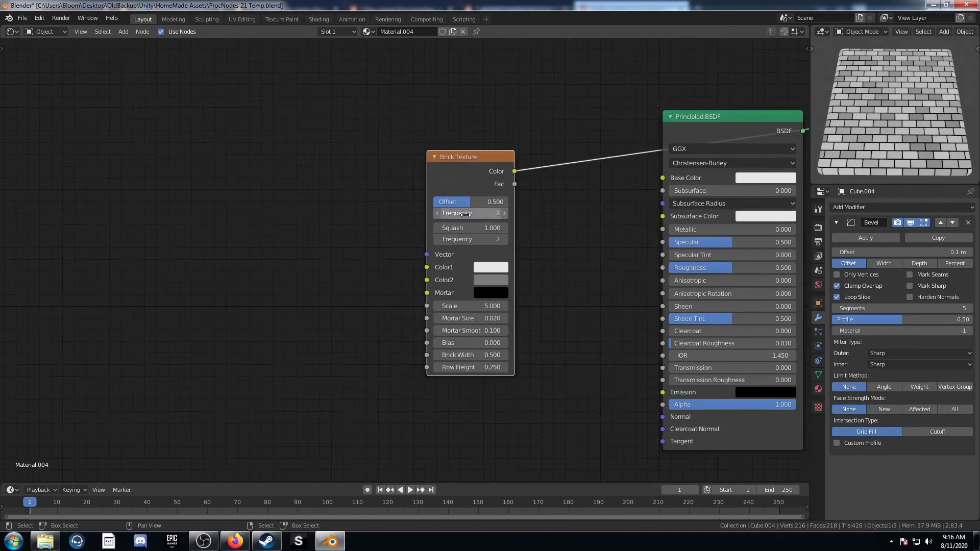
- Add Texture Coordinate and Mapping nodes feeding the Brick Texture's Vector input, and move Texture Coordinate far left of Mapping
scroll(498, 246, "up", 2)
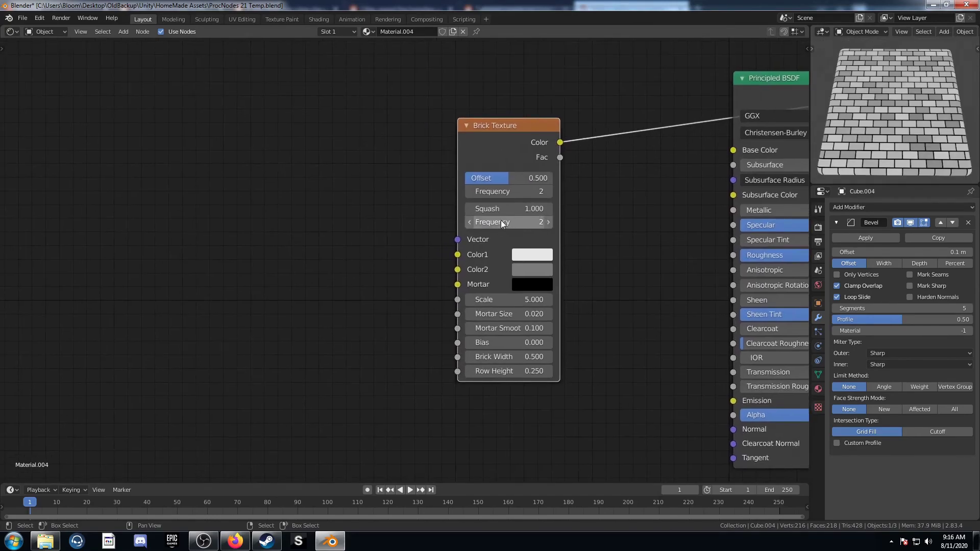
middle_click_drag(513, 228, 572, 219)
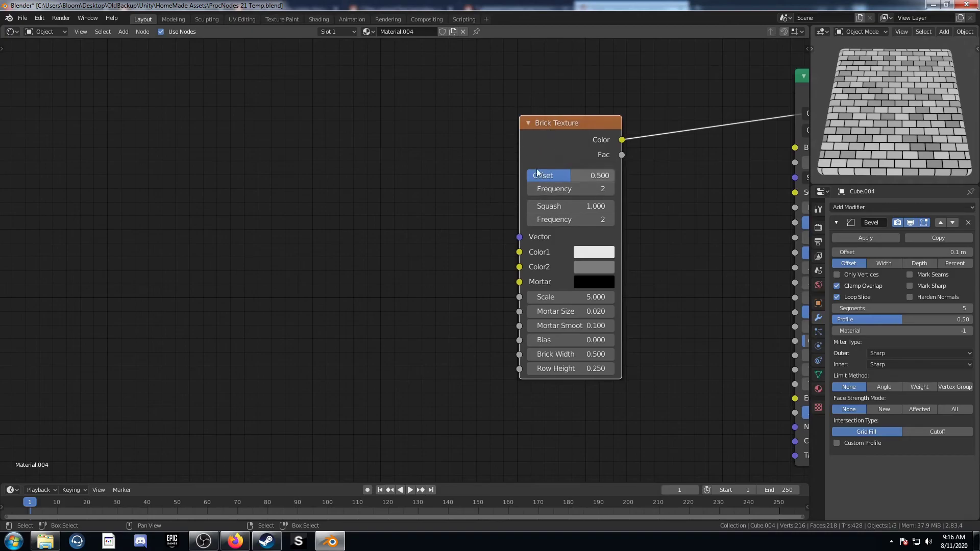
key("ctrl+t")
scroll(298, 245, "down", 2)
middle_click_drag(298, 233, 371, 206)
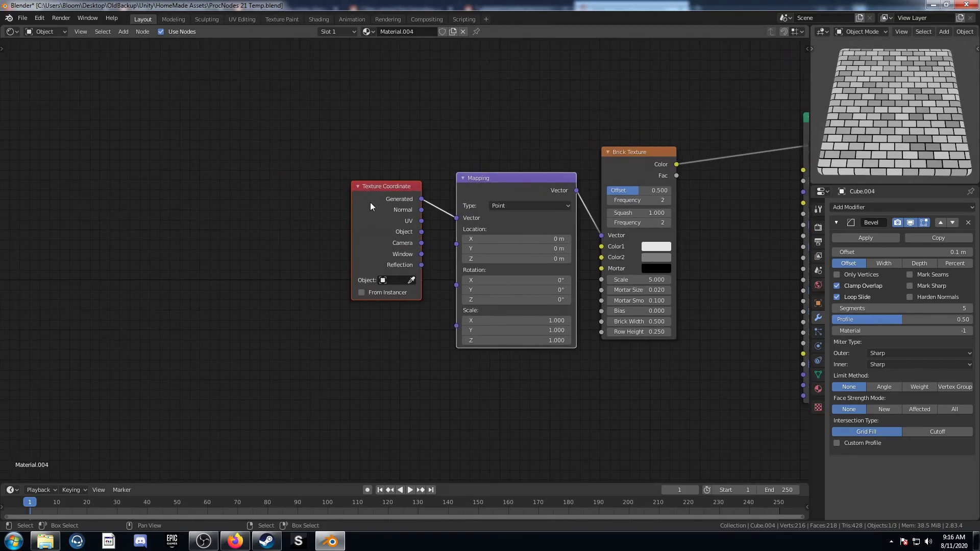
left_click_drag(388, 189, 224, 195)
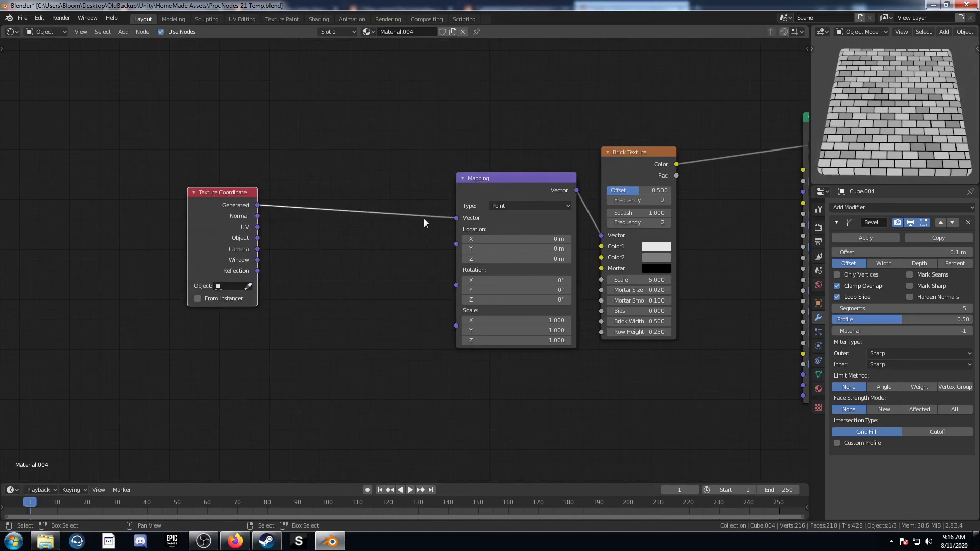
left_click_drag(231, 199, 222, 214)
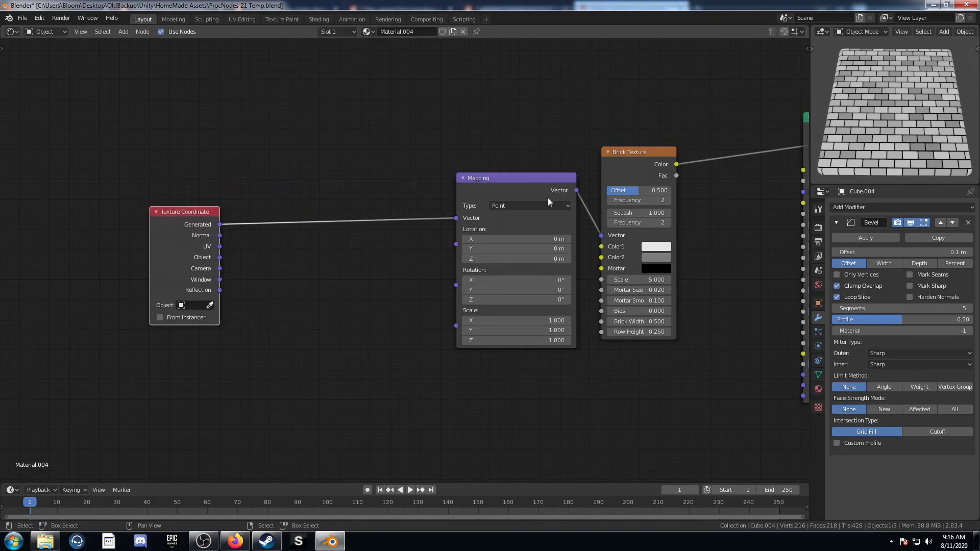
- Add a Voronoi Texture node and insert it on the link between Texture Coordinate and Mapping
scroll(285, 296, "up", 4)
middle_click_drag(257, 285, 347, 280)
key("shift+a")
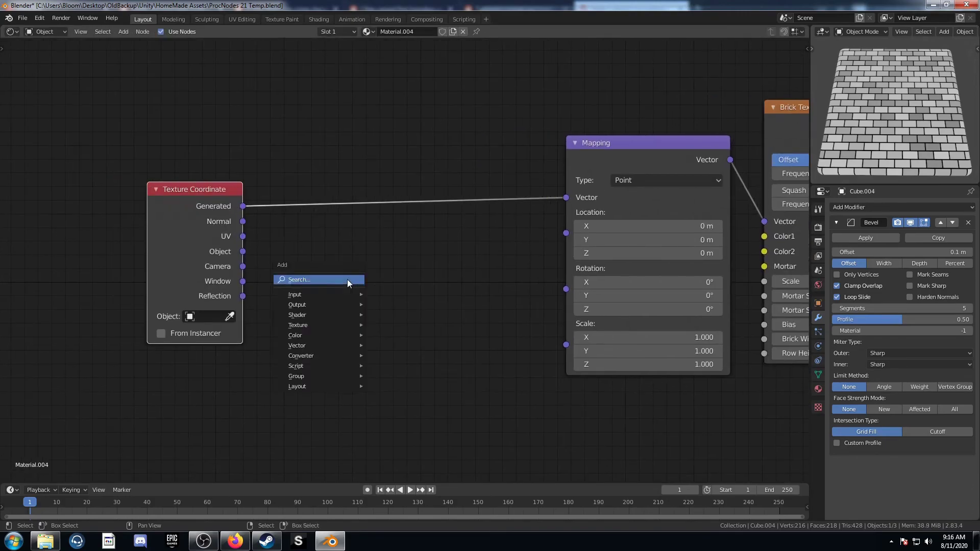
left_click(348, 280)
type("vor")
key("Return")
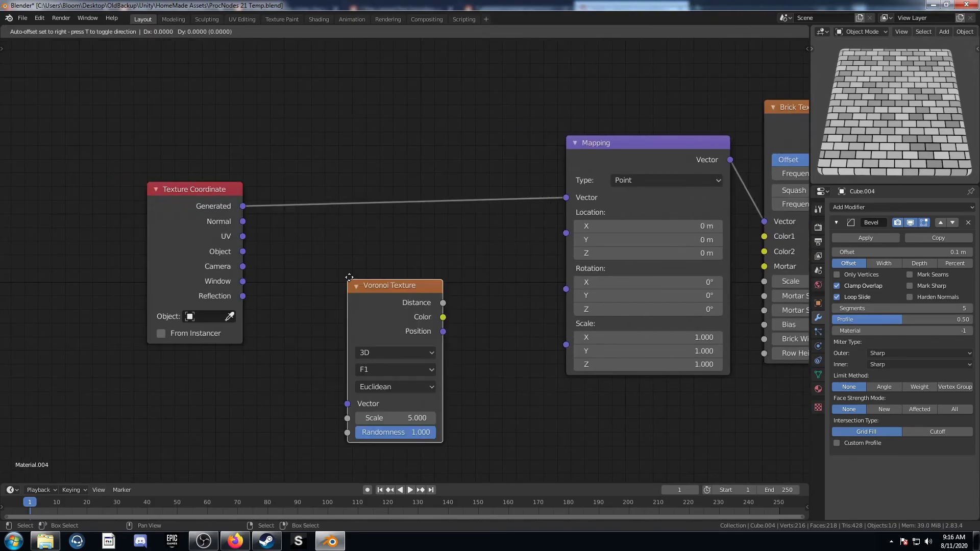
left_click(287, 159)
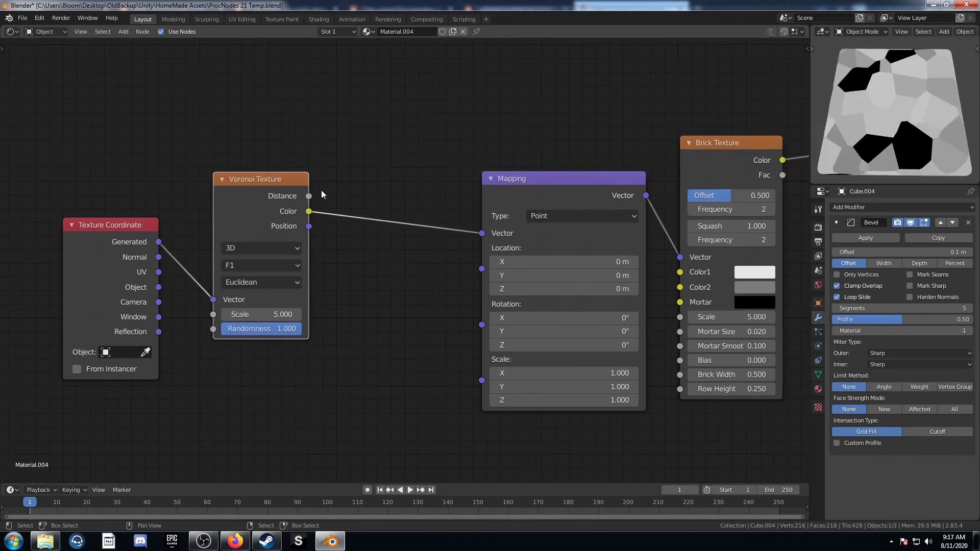
- Feed Mapping's Vector input from the Voronoi Texture's Distance output instead of Color, and raise the Voronoi Texture above Texture Coordinate
left_click_drag(484, 232, 483, 234)
middle_click_drag(349, 270, 336, 297)
middle_click_drag(268, 252, 274, 293)
left_click_drag(274, 296, 273, 175)
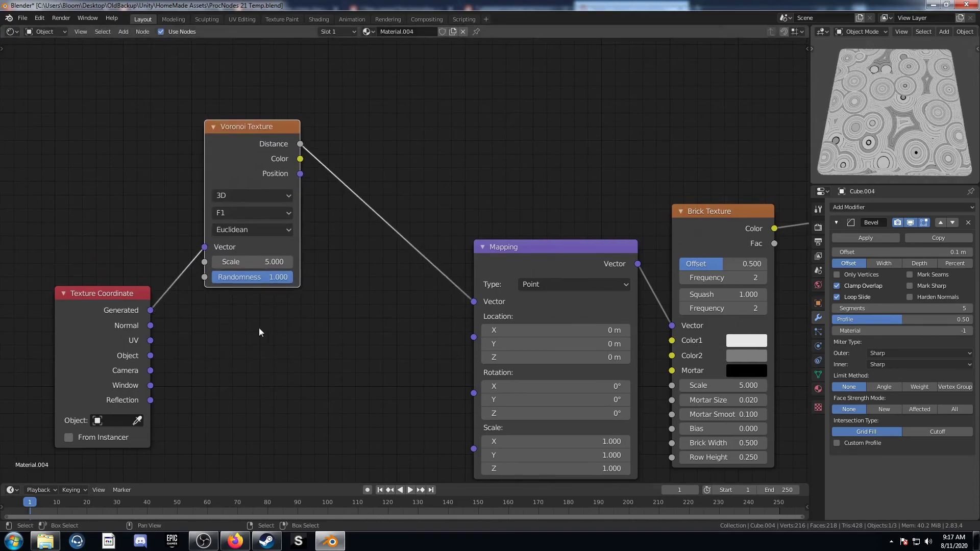
- Try a different Scale on the Voronoi Texture, undo it, and shift the Voronoi Texture and Brick Texture nodes slightly upward
mouse_move(251, 261)
left_mouse_down()
mouse_move(214, 261)
mouse_move(245, 261)
left_mouse_up()
key("ctrl+z")
left_click_drag(255, 138, 250, 121)
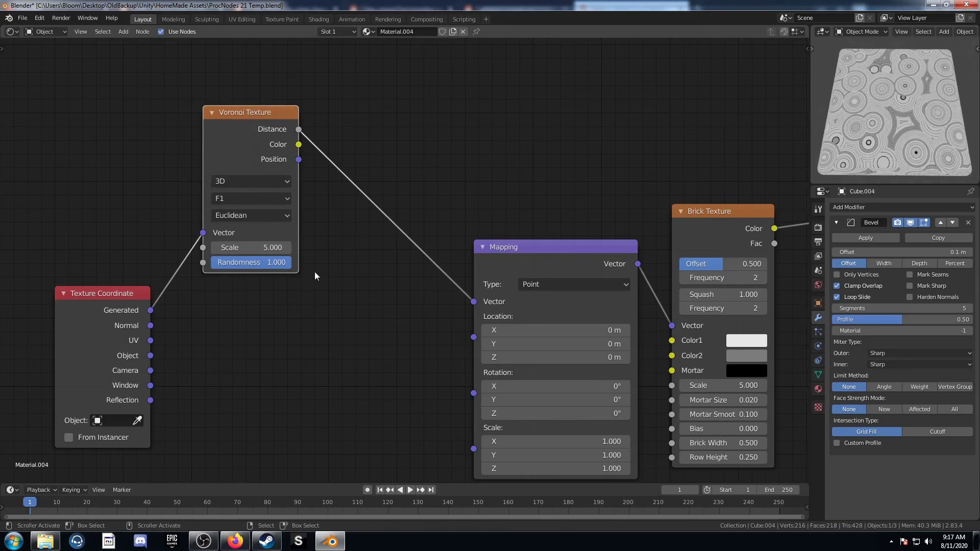
left_click_drag(709, 216, 715, 203)
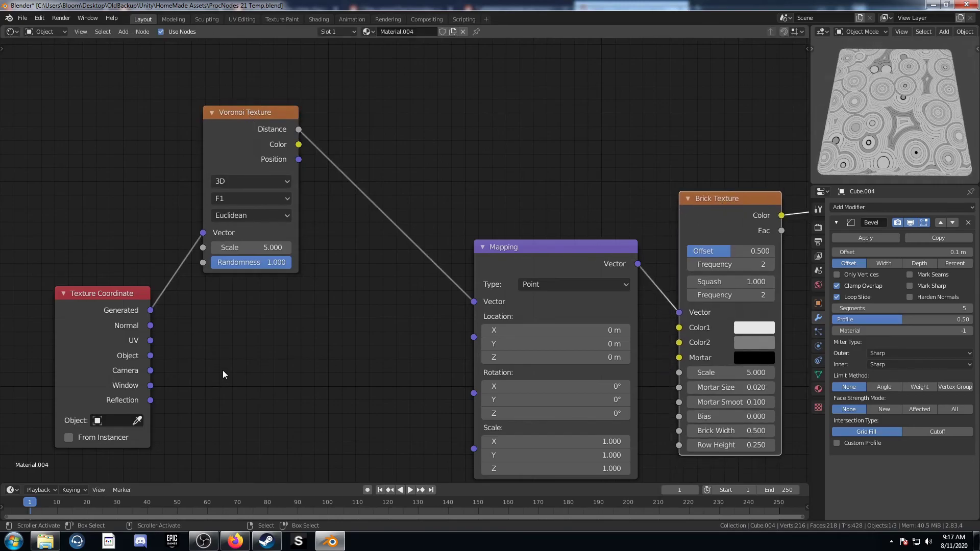
- Insert a Mix node between Voronoi Texture and Mapping, and connect Texture Coordinate's Generated output to its Color2 input
middle_click_drag(295, 367, 344, 345)
key("shift+a")
left_click(343, 326)
type("mix")
key("Return")
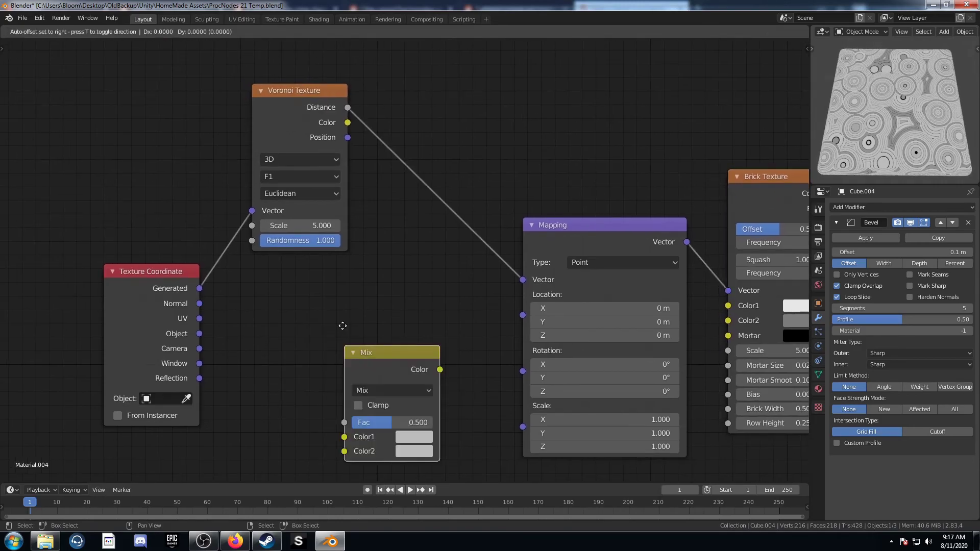
left_click(374, 139)
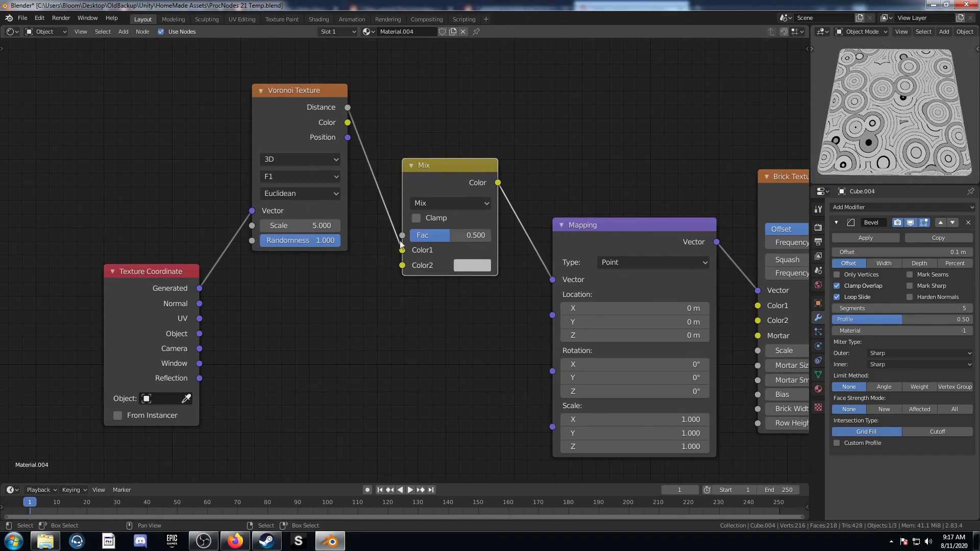
left_click_drag(200, 289, 247, 291)
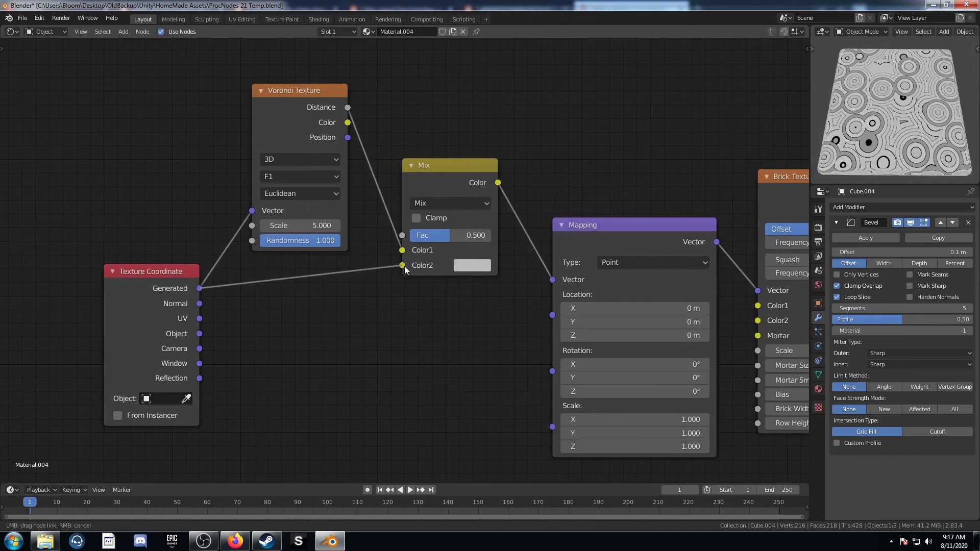
left_click_drag(405, 266, 403, 266)
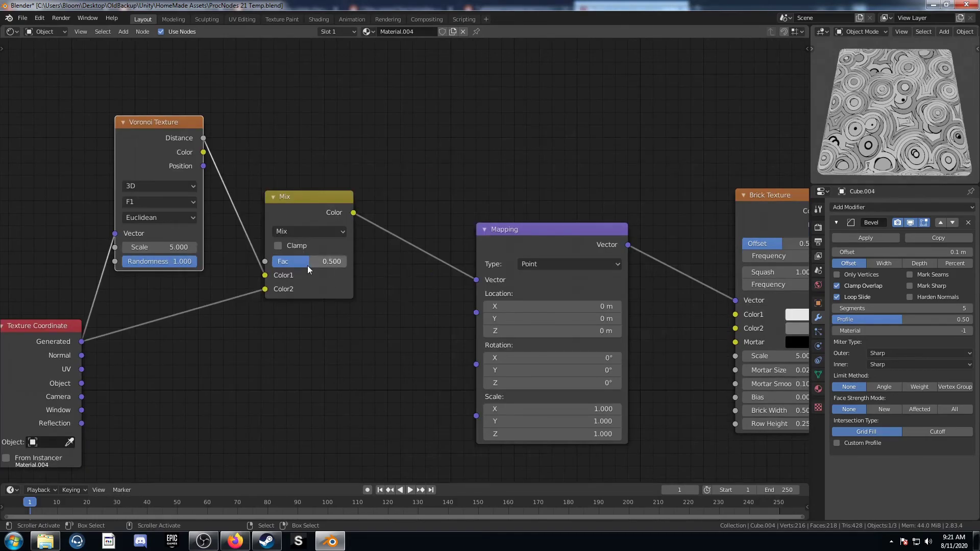
- Try Fac values of 0.767, 0.45 and 1.0 on the Mix node while shifting the Voronoi and Brick Texture nodes
left_click_drag(307, 265, 317, 265)
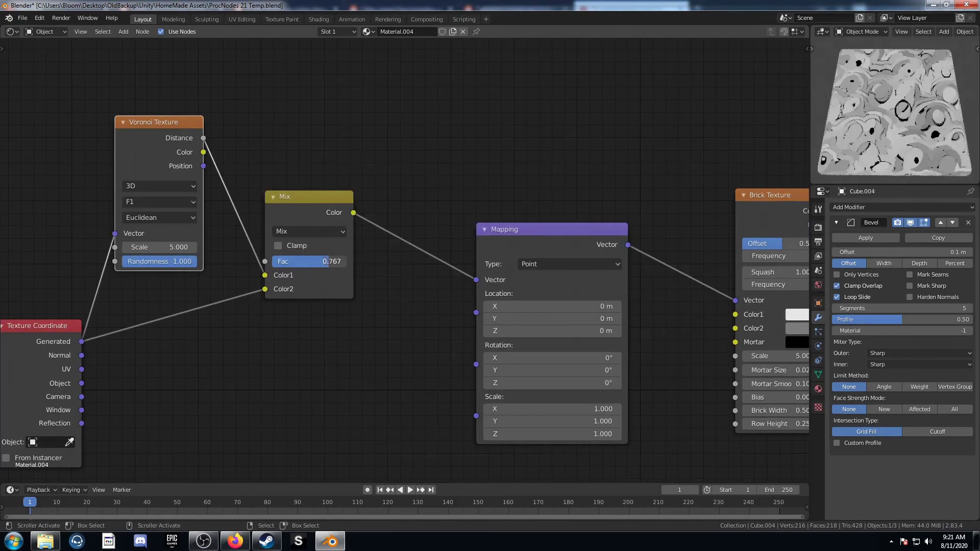
left_click_drag(327, 262, 304, 261)
left_click_drag(154, 121, 137, 103)
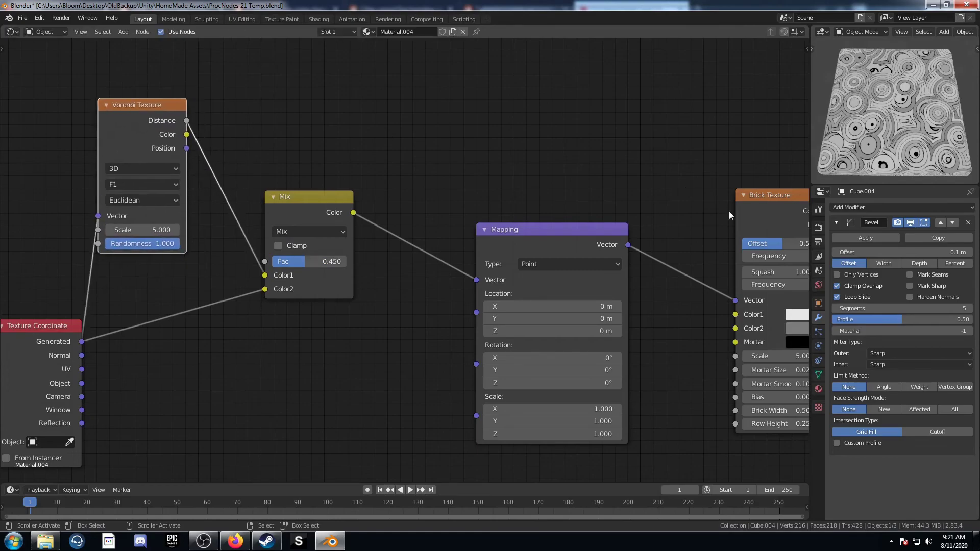
left_click_drag(742, 211, 717, 200)
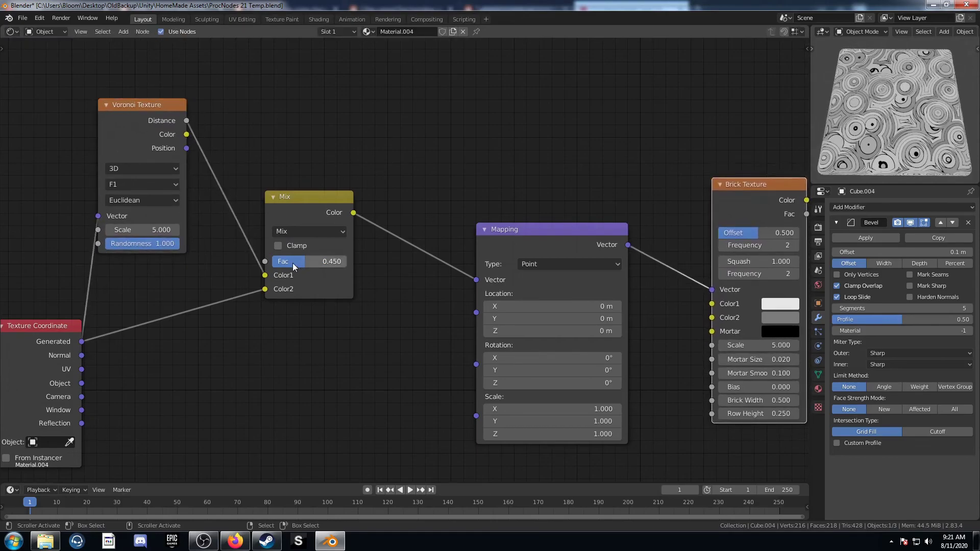
left_click_drag(293, 263, 348, 262)
- Reposition the Brick Texture slightly farther from Mapping and the Voronoi Texture slightly closer to Mix
middle_click_drag(670, 291, 544, 272)
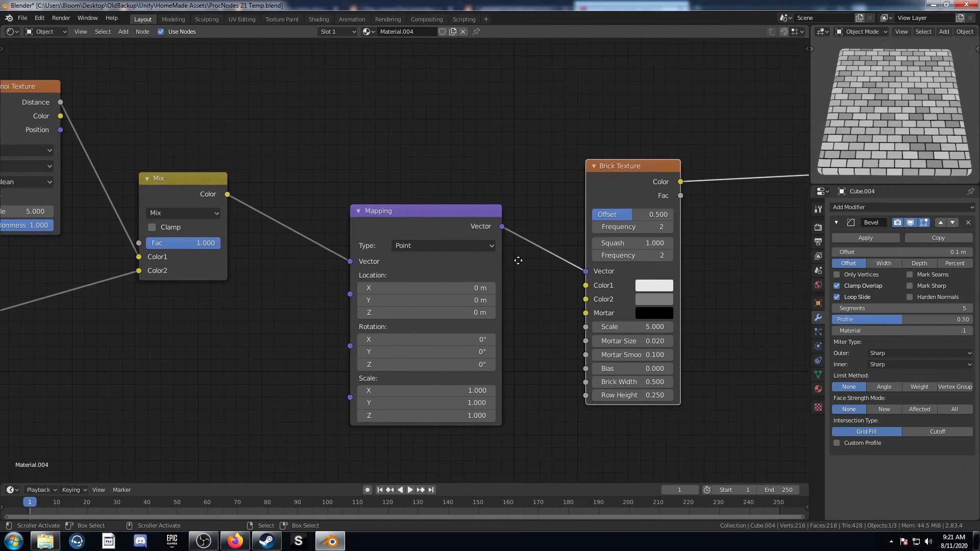
left_click_drag(622, 166, 630, 155)
middle_click_drag(261, 268, 310, 282)
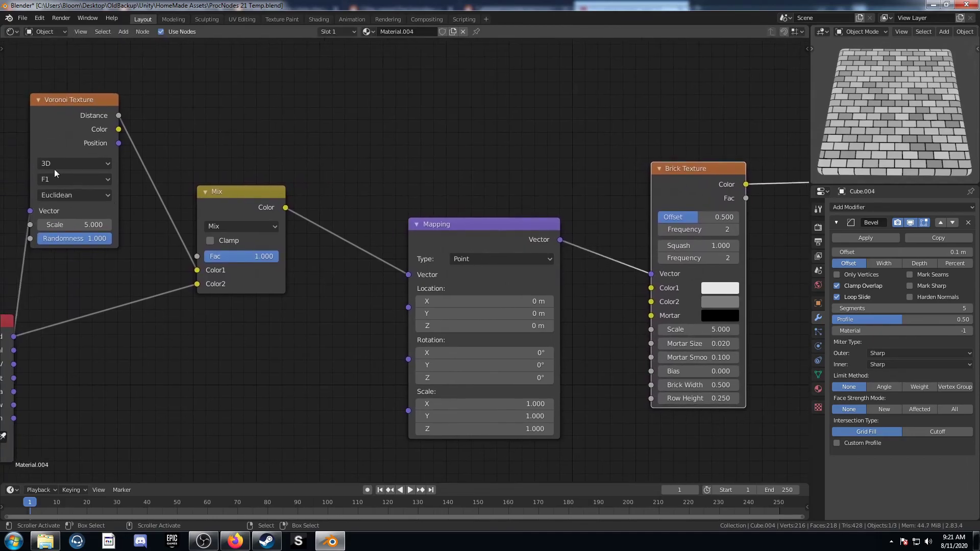
left_click_drag(57, 100, 73, 112)
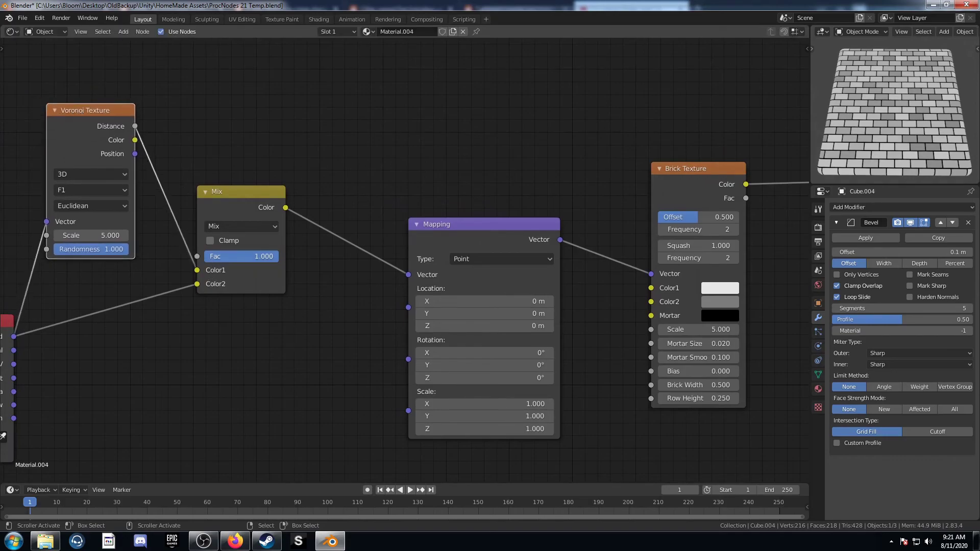
- Try Fac values of 0.967 and 0 on the Mix node between Voronoi Texture and Mapping
left_click_drag(278, 256, 277, 256)
scroll(221, 367, "up", 3)
middle_click_drag(220, 366, 243, 416)
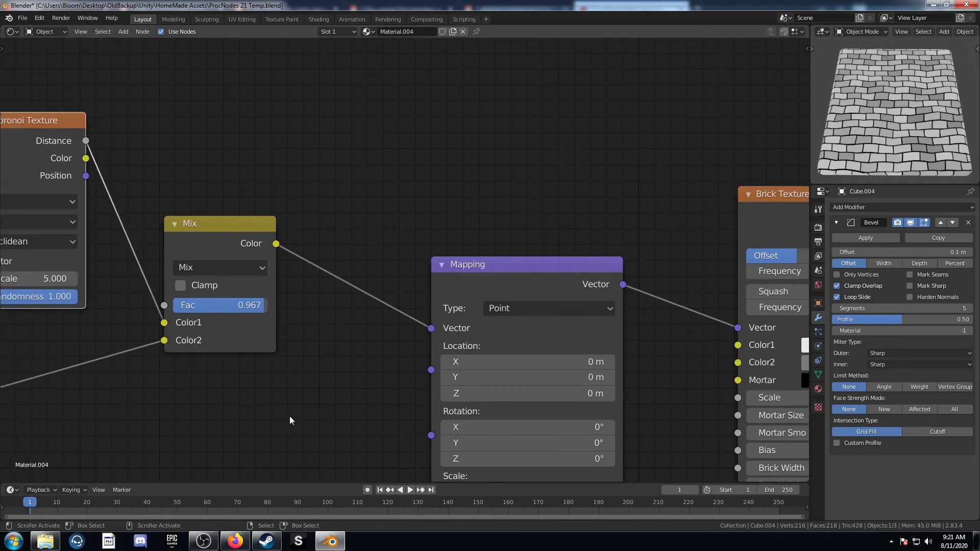
middle_click_drag(289, 415, 400, 412)
left_click_drag(357, 302, 284, 302)
scroll(278, 266, "down", 1)
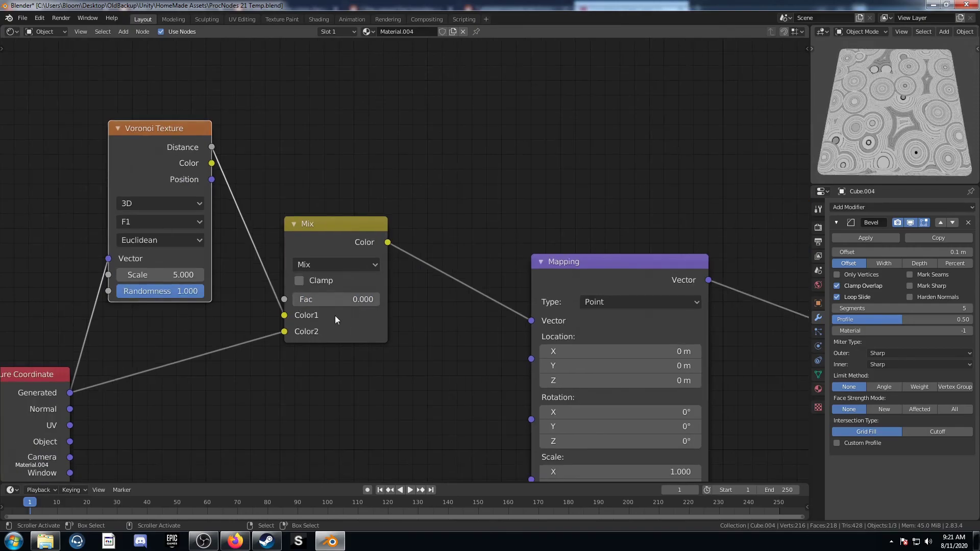
- Set the Mix node's Fac to 0.6
left_click(340, 301)
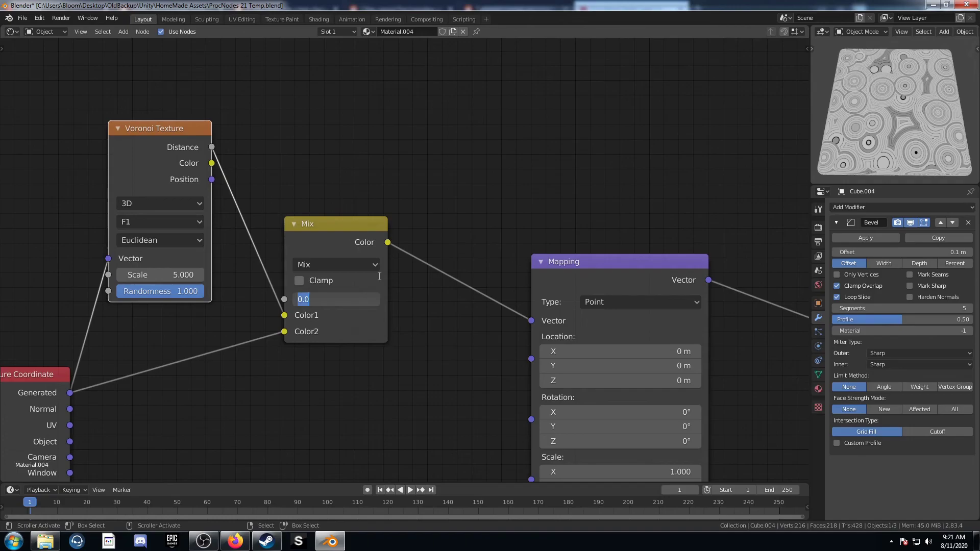
type(".6")
key("Return")
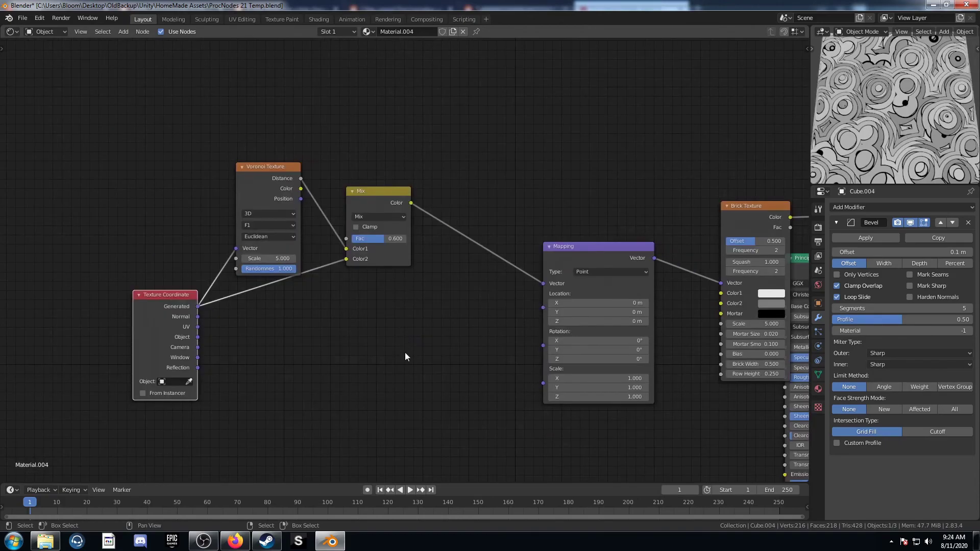
- Add a Noise Texture node and insert it on the link between Mix and Mapping
key("shift+a")
left_click(425, 365)
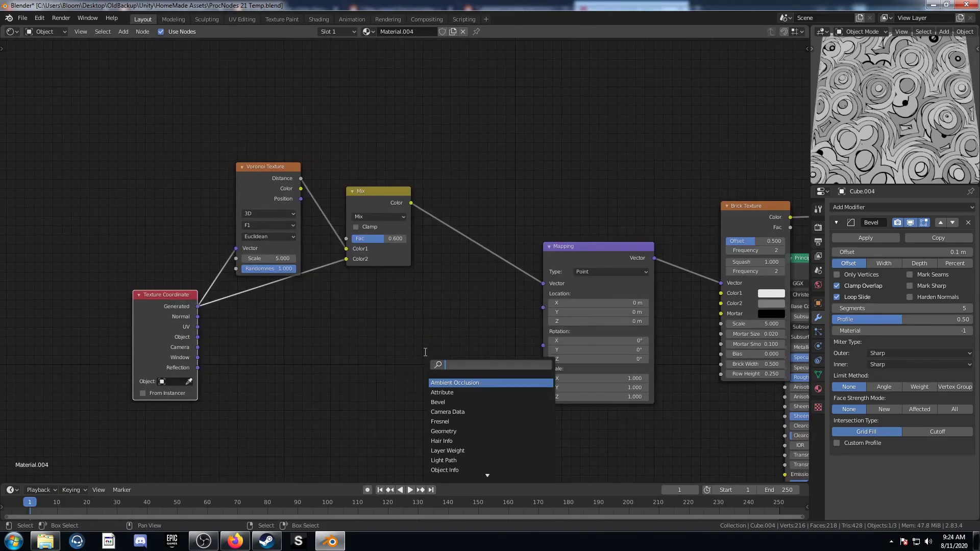
type("noise")
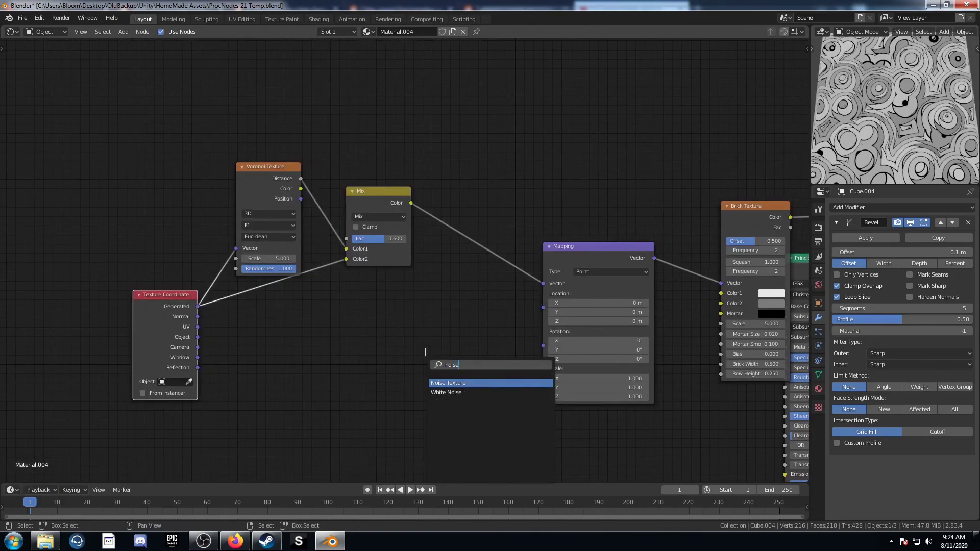
key("Return")
left_click(444, 194)
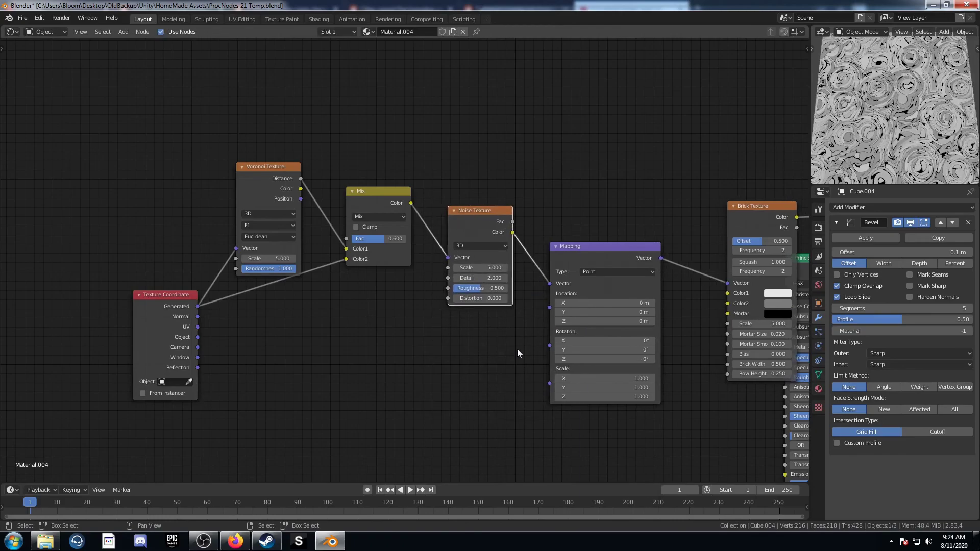
- Duplicate the Mix node and insert the copy between Noise Texture and Mapping
middle_click_drag(485, 349, 431, 308)
scroll(400, 391, "up", 4)
left_click(275, 161)
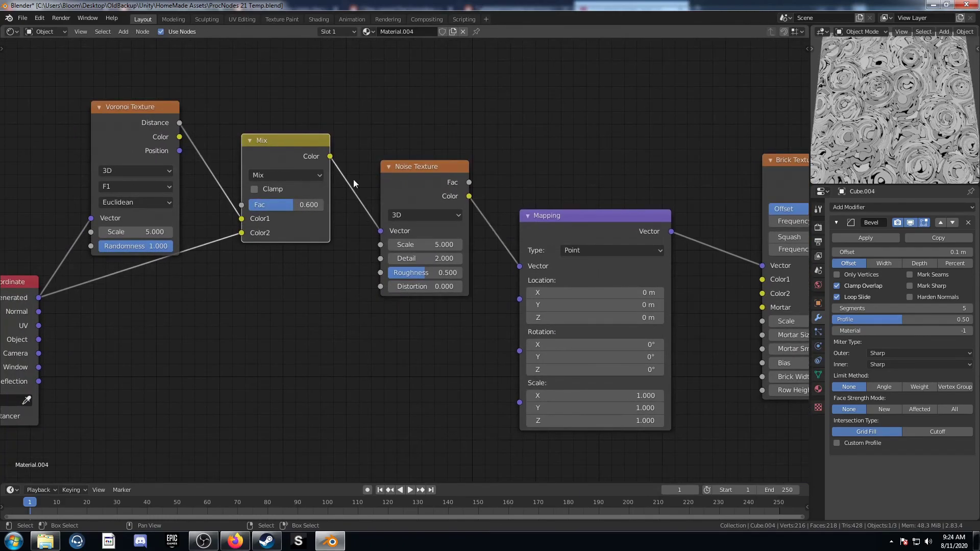
key("shift+d")
left_click(605, 225)
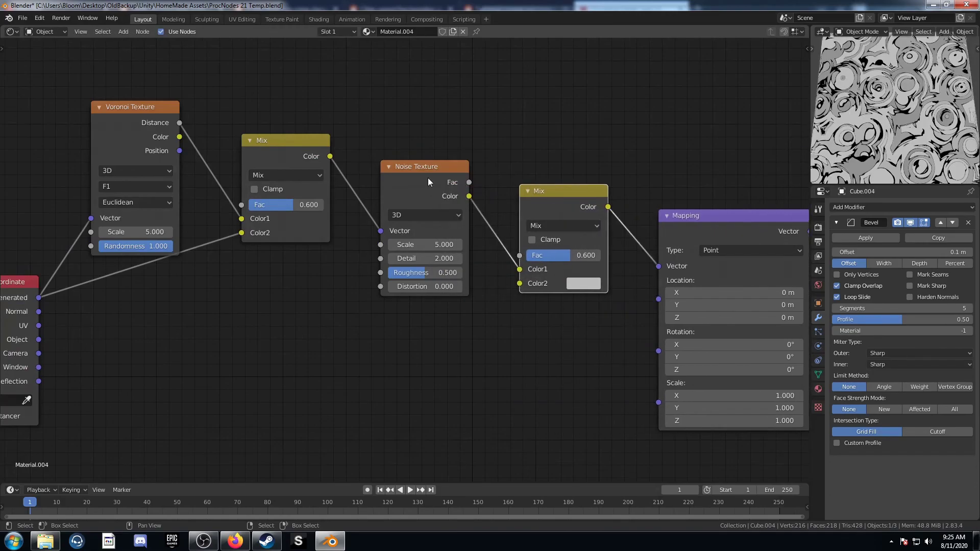
- Raise the Noise Texture node and connect Texture Coordinate's Generated output to the second Mix node's Color2 input
left_click_drag(428, 181, 423, 102)
left_click_drag(43, 292, 519, 283)
middle_click_drag(551, 345, 502, 374)
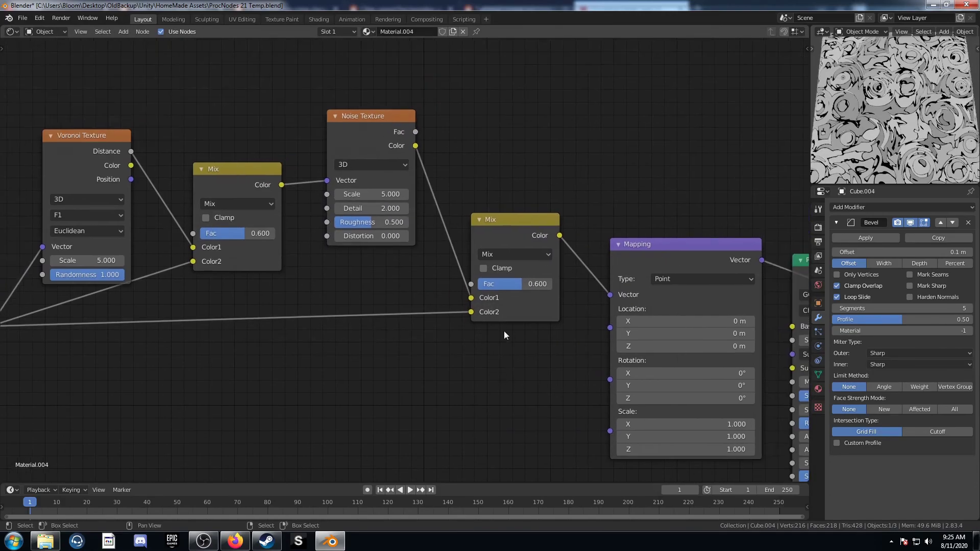
- Try a Fac of 0 on the second Mix node, and set it to 1.0
middle_click_drag(514, 334, 493, 351)
scroll(494, 351, "up", 1)
middle_click_drag(546, 394, 498, 384)
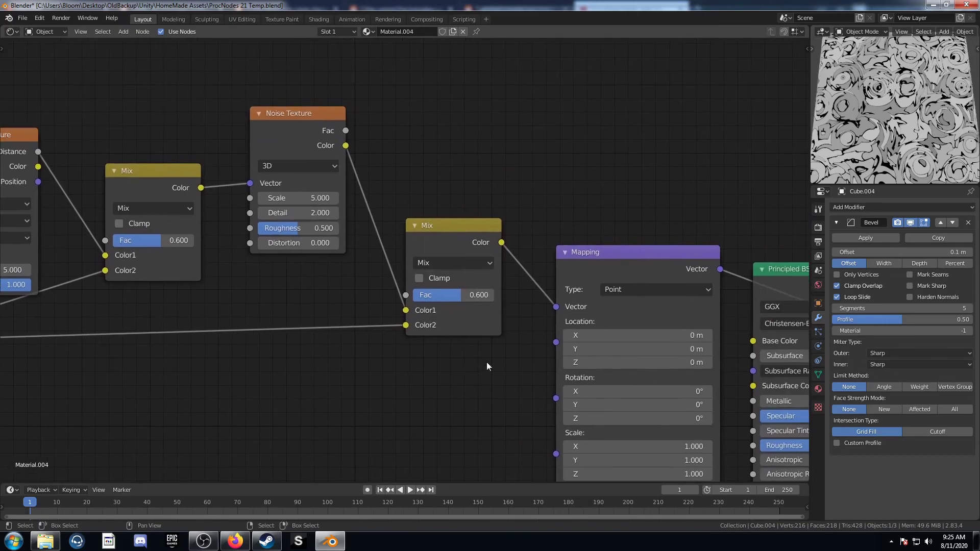
left_click_drag(448, 295, 411, 286)
scroll(482, 348, "down", 2)
scroll(462, 367, "up", 1)
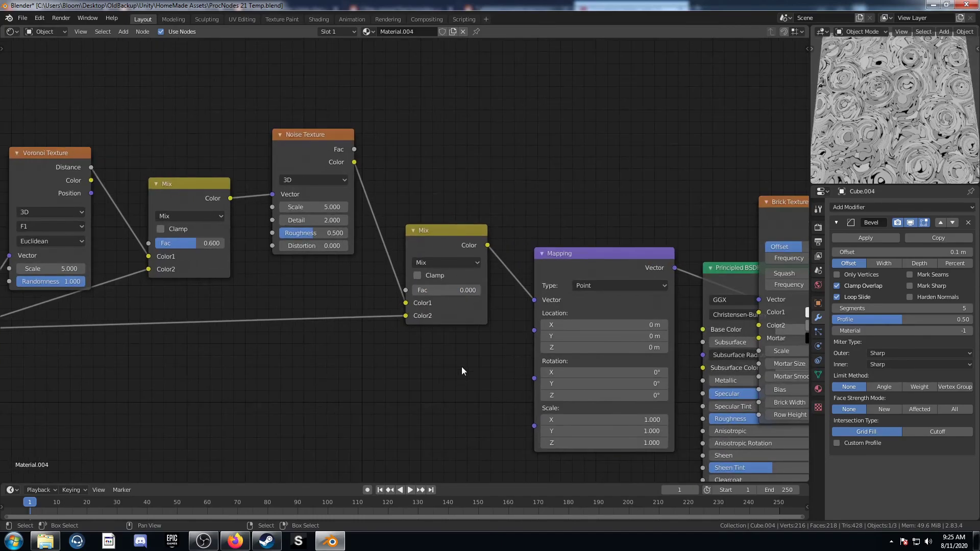
middle_click_drag(461, 367, 420, 383)
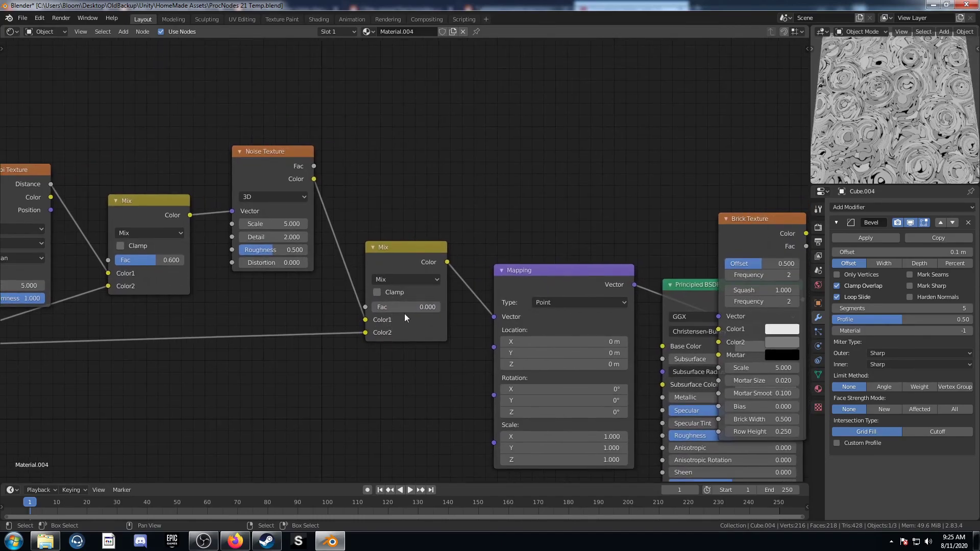
mouse_move(392, 305)
middle_mouse_down()
mouse_move(390, 296)
mouse_move(405, 304)
middle_mouse_up()
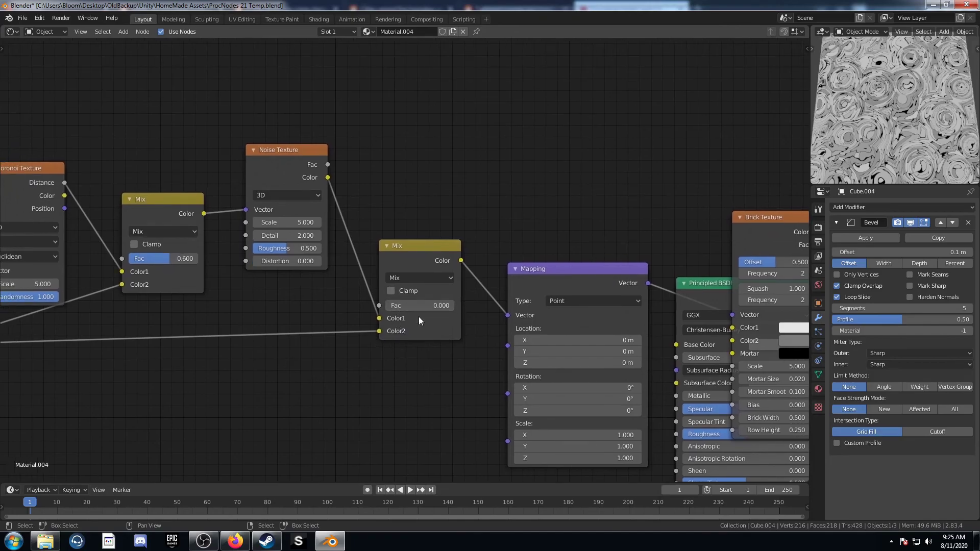
left_click_drag(417, 305, 475, 303)
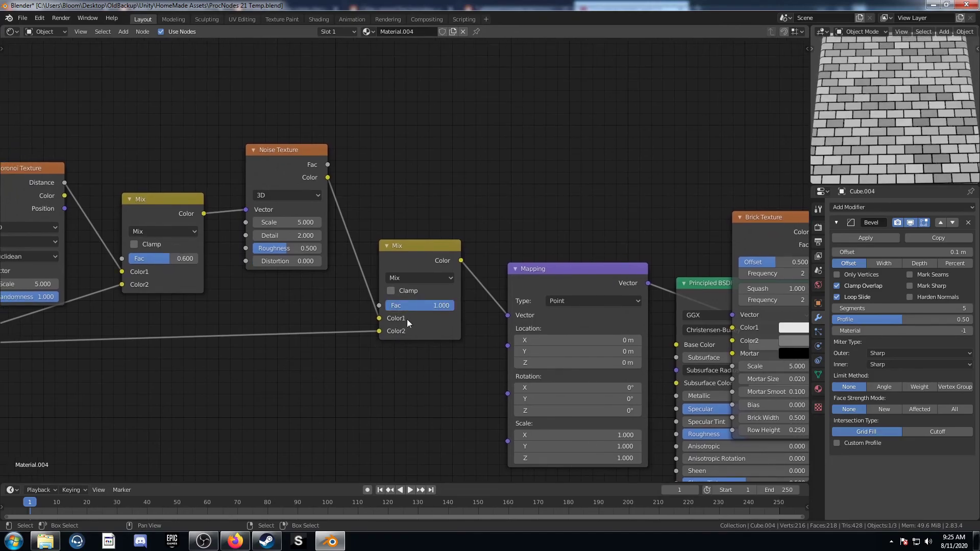
- Nudge the first Mix node up and move the Brick Texture closer to Mapping, above the Principled BSDF
left_click_drag(153, 205, 156, 201)
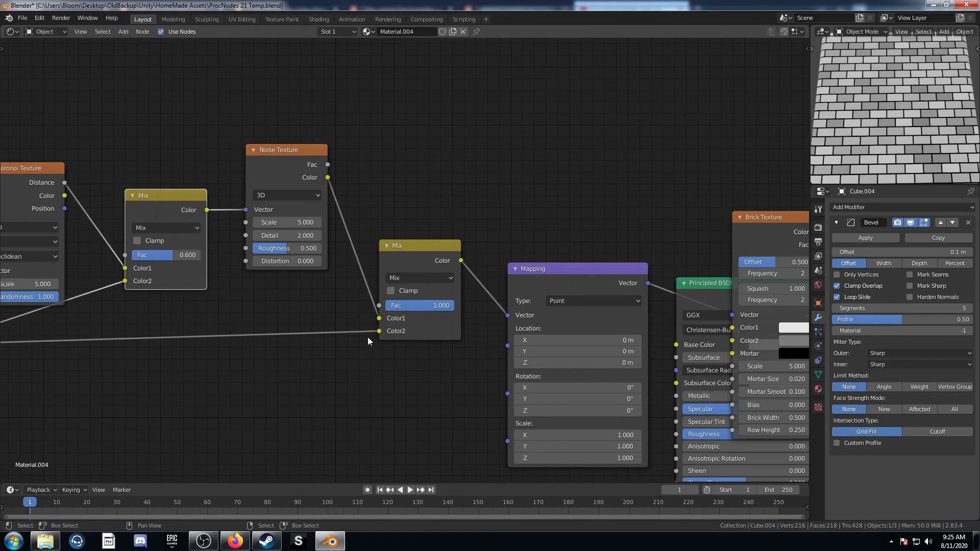
middle_click_drag(420, 322, 401, 288)
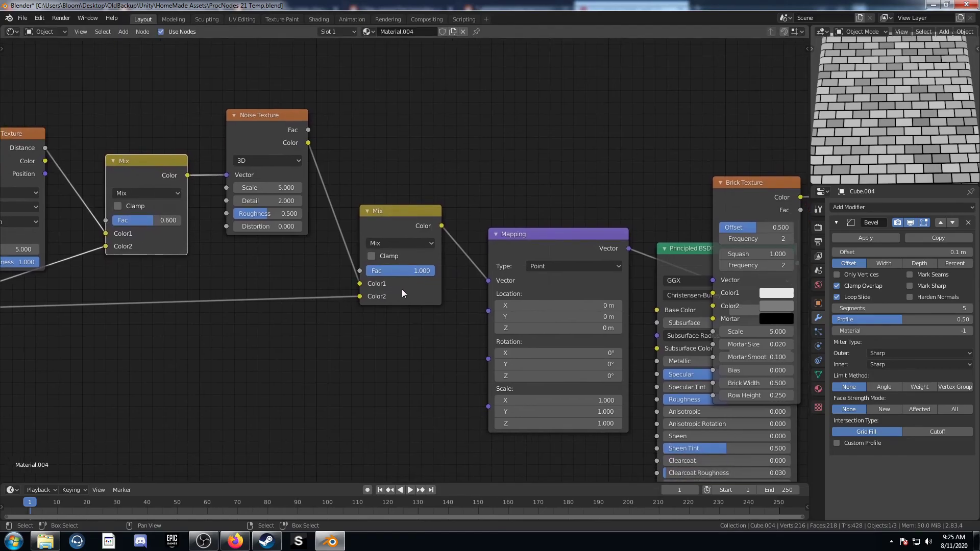
middle_click_drag(380, 296, 266, 247)
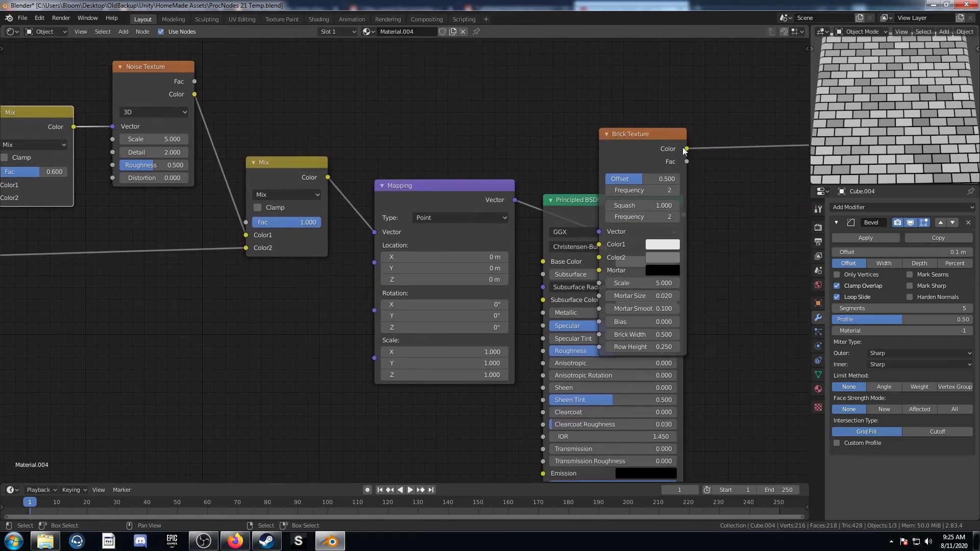
left_click_drag(658, 139, 616, 123)
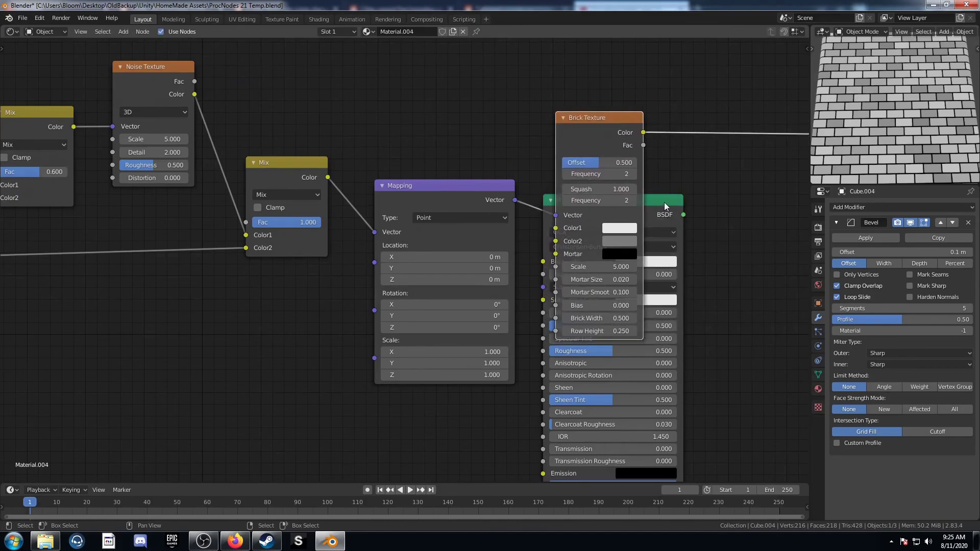
- Move the Principled BSDF node clear of the overlapping Brick Texture node
left_click_drag(665, 203, 882, 305)
middle_click_drag(65, 215, 259, 268)
scroll(259, 268, "down", 3)
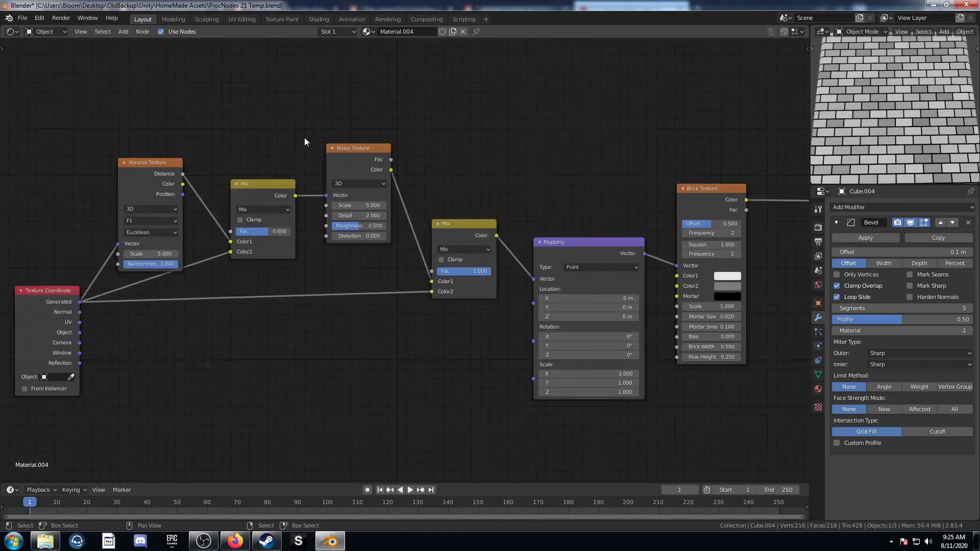
- Set the Fac of the second Mix node, between Noise Texture and Mapping, to 0.63
scroll(449, 329, "up", 2)
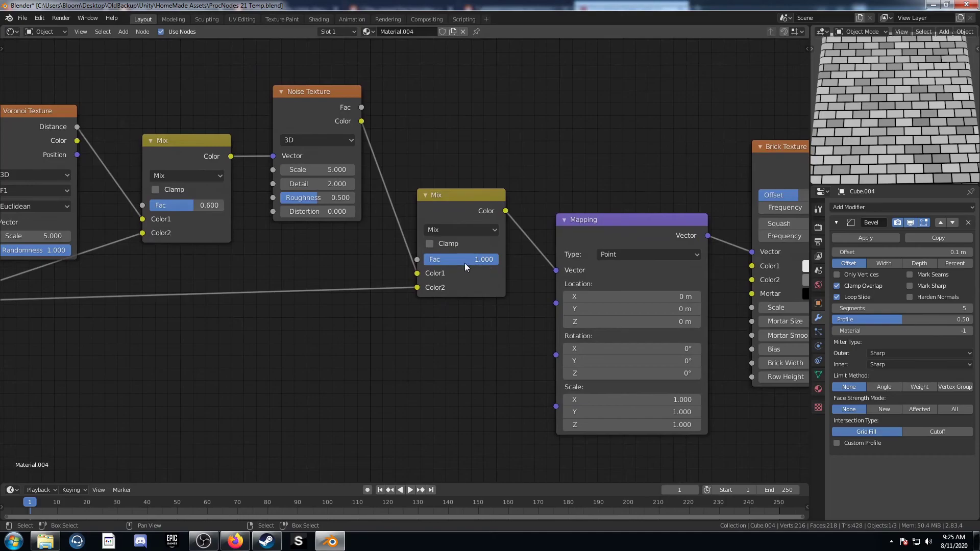
left_click(464, 259)
type("0.63")
key("Return")
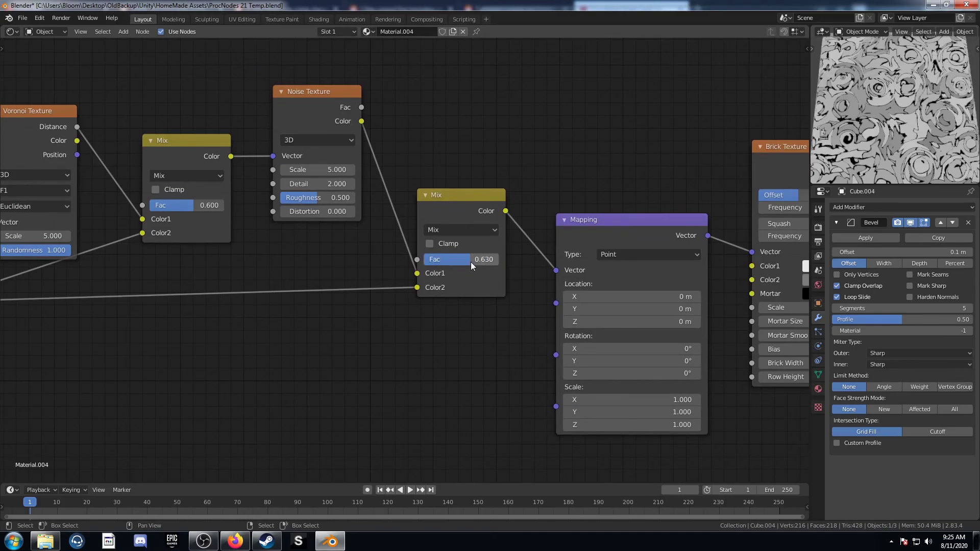
- Set the Brick Texture's offset frequency to 3, Squash to 0.9 and squash frequency to 3
scroll(599, 311, "down", 2)
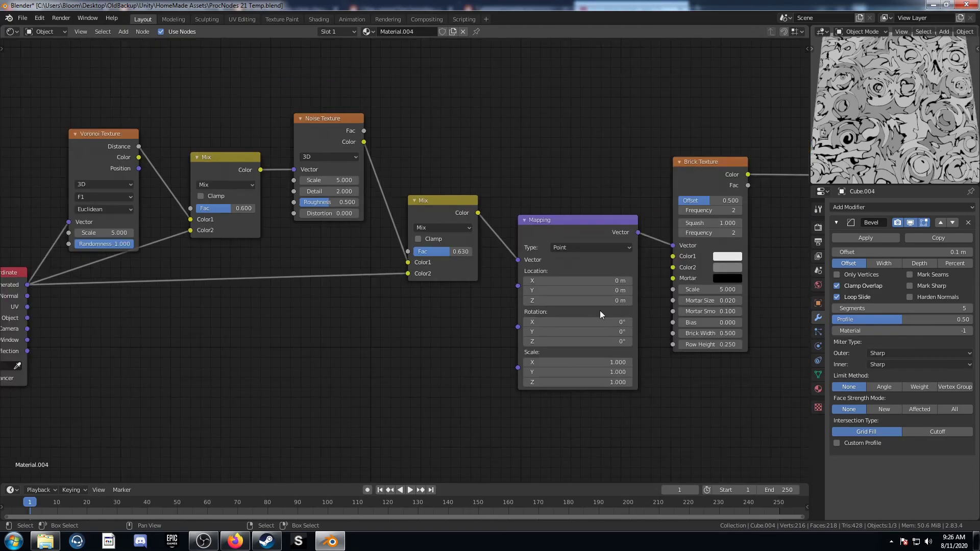
middle_click_drag(599, 311, 405, 305)
scroll(474, 321, "up", 2)
scroll(381, 326, "up", 4)
middle_click_drag(474, 321, 415, 304)
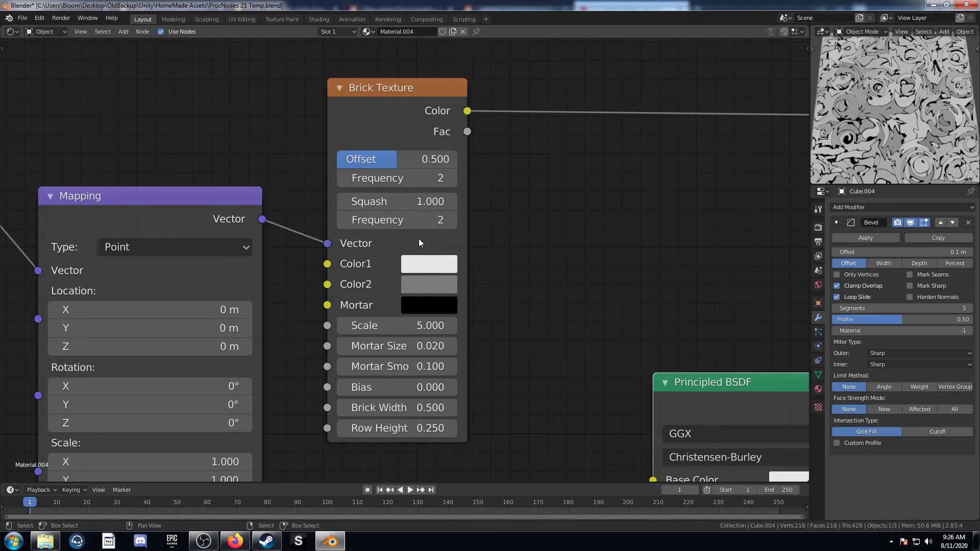
left_click(425, 173)
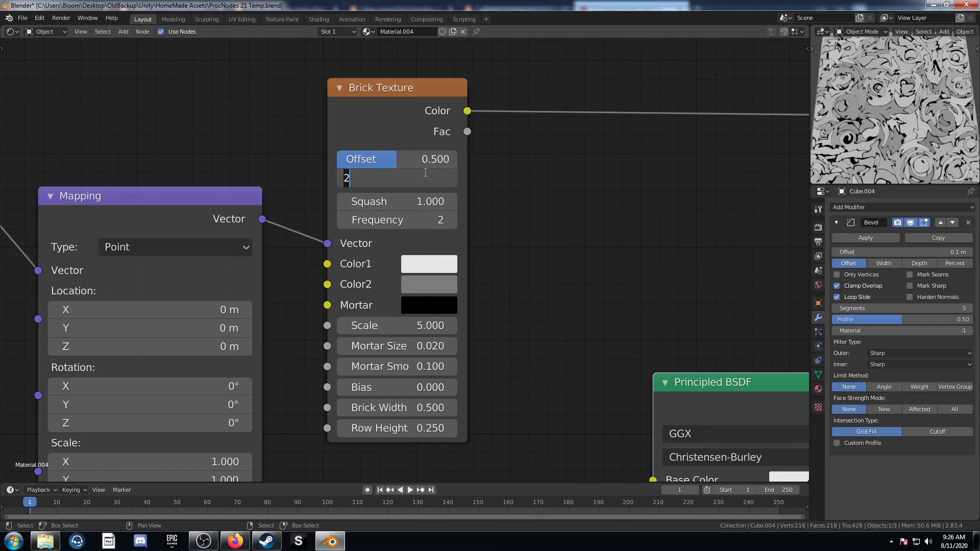
type("3")
key("Tab")
type(".9")
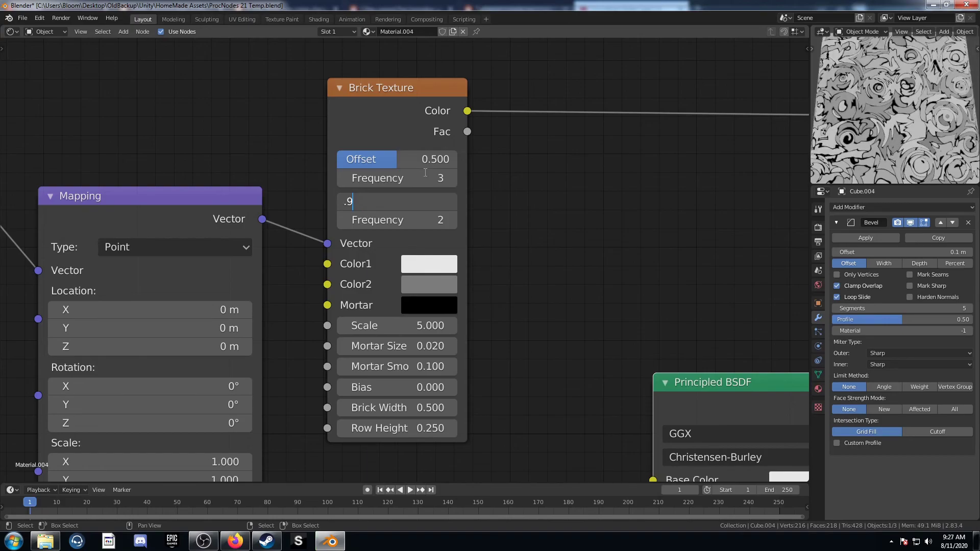
key("Tab")
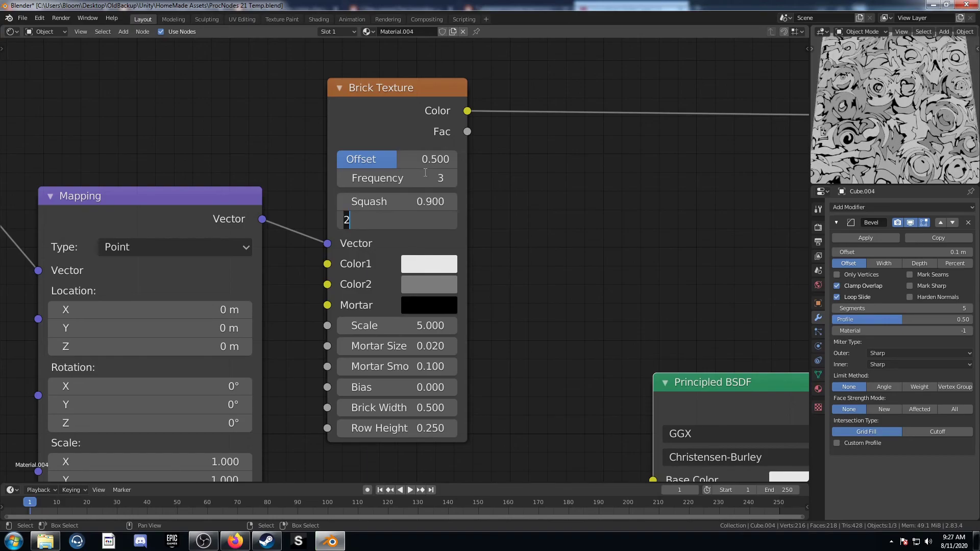
type("3")
key("Return")
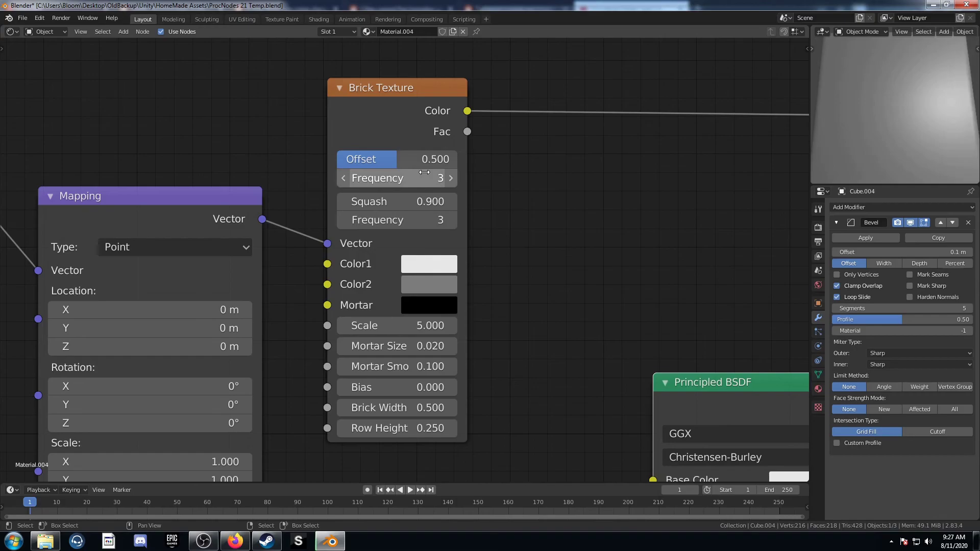
- Set the Brick Texture's Scale to 8, Mortar Size to 0.05 and Mortar Smooth to 1
left_click(369, 327)
type("8")
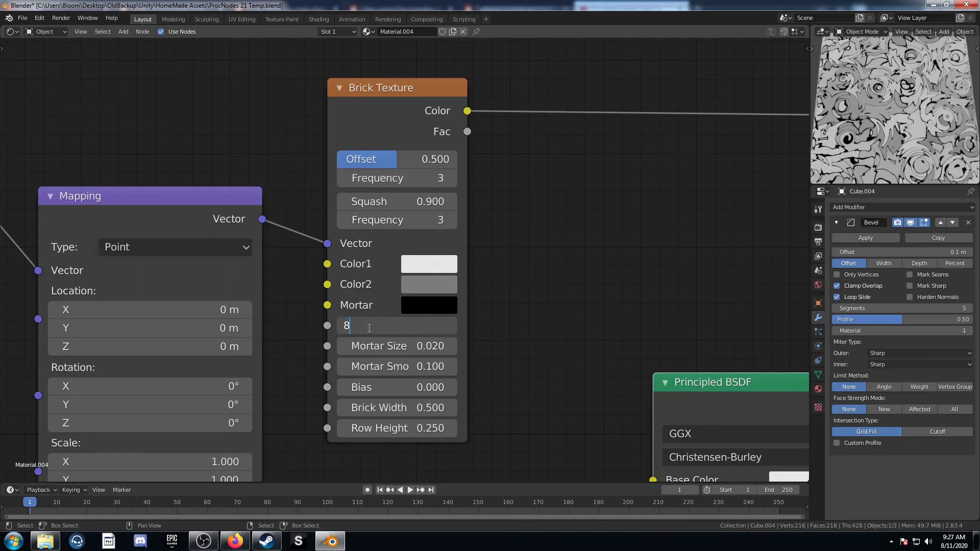
key("Tab")
type(".0")
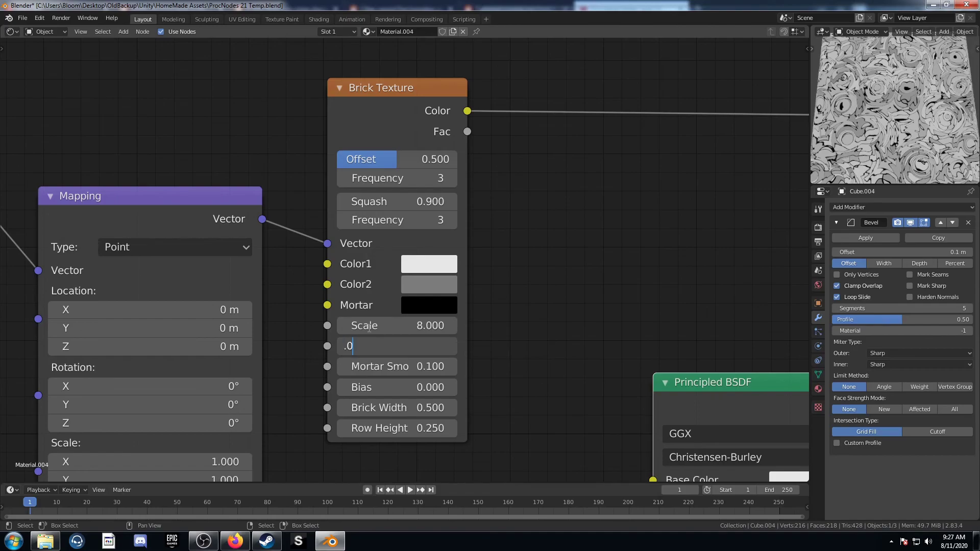
type("5")
key("Tab")
type("1")
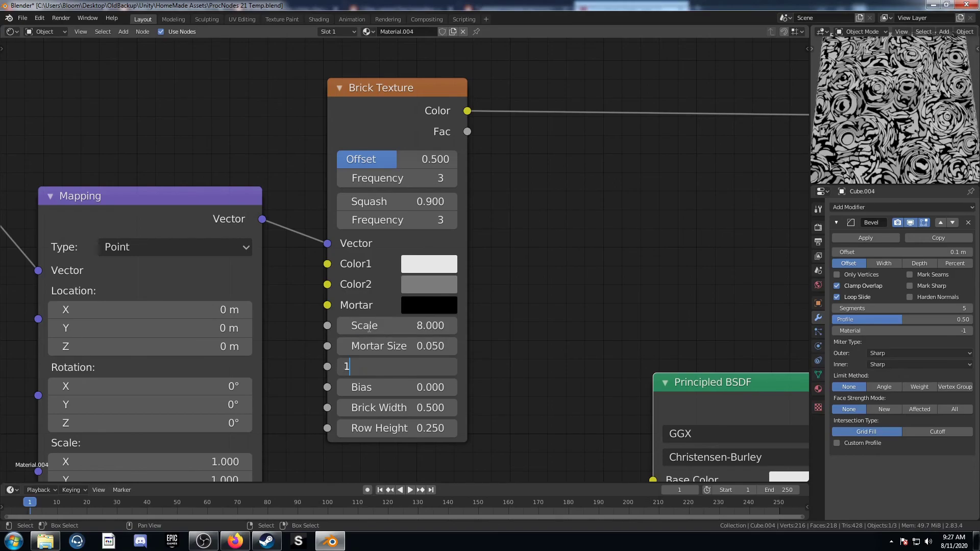
key("Tab")
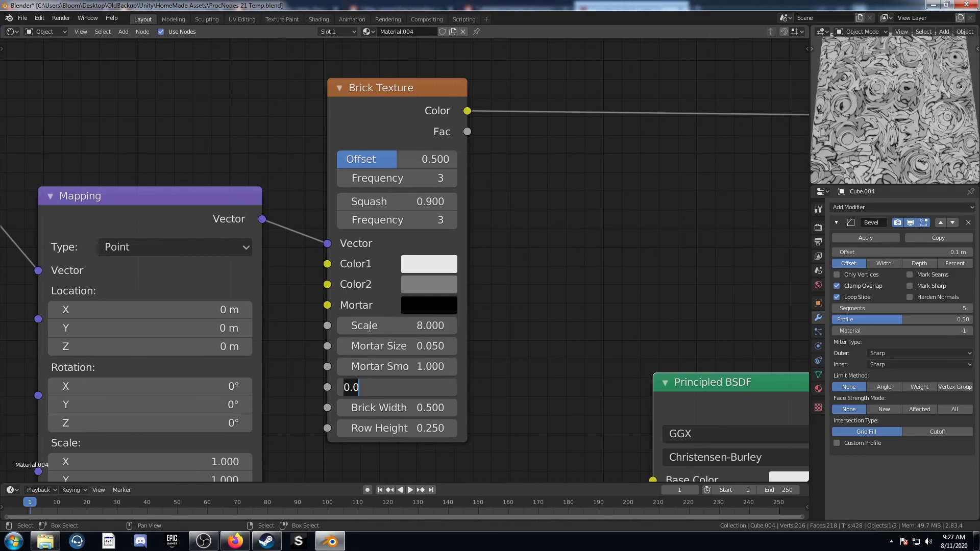
- Set the Brick Texture's Brick Width to 1.4 and Row Height to 1
key("Tab")
type("1.4")
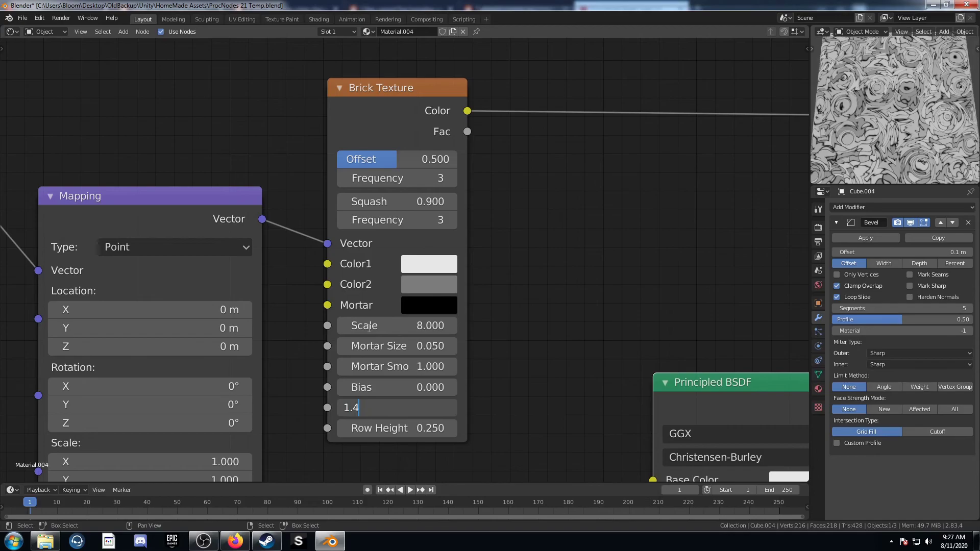
key("Tab")
key("BackSpace")
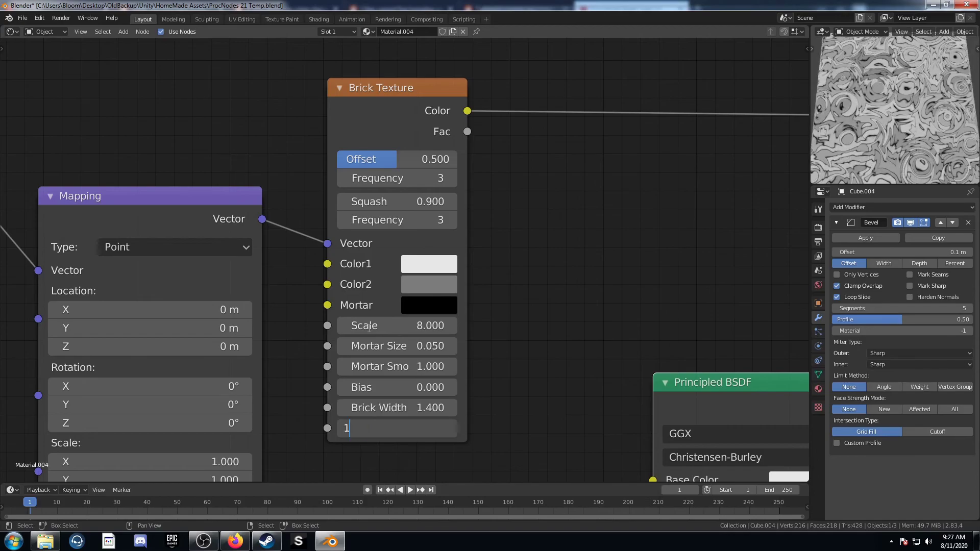
type("1")
key("Return")
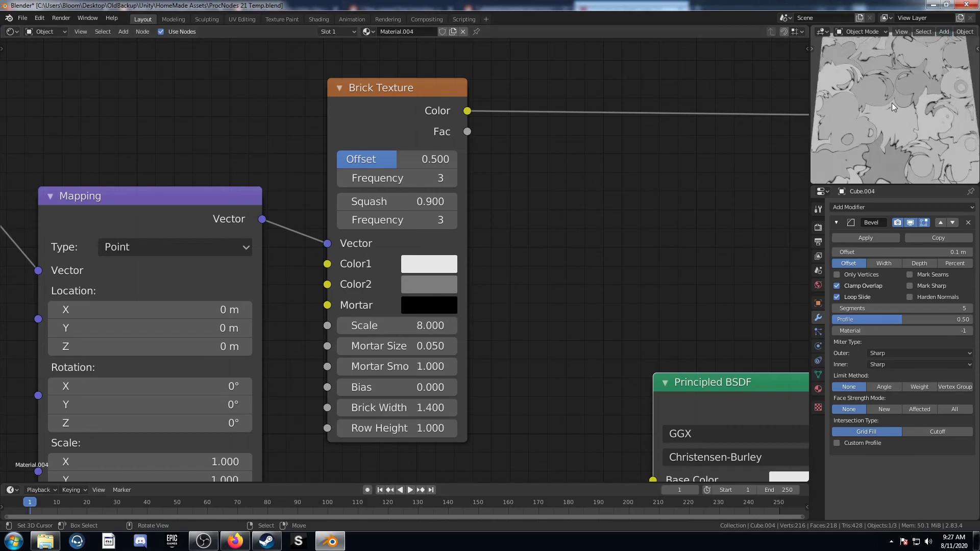
- Change the Voronoi Texture's distance metric to Manhattan and check the pattern on the slab
middle_click_drag(893, 103, 890, 117)
middle_click_drag(640, 194, 452, 258)
scroll(885, 96, "down", 1)
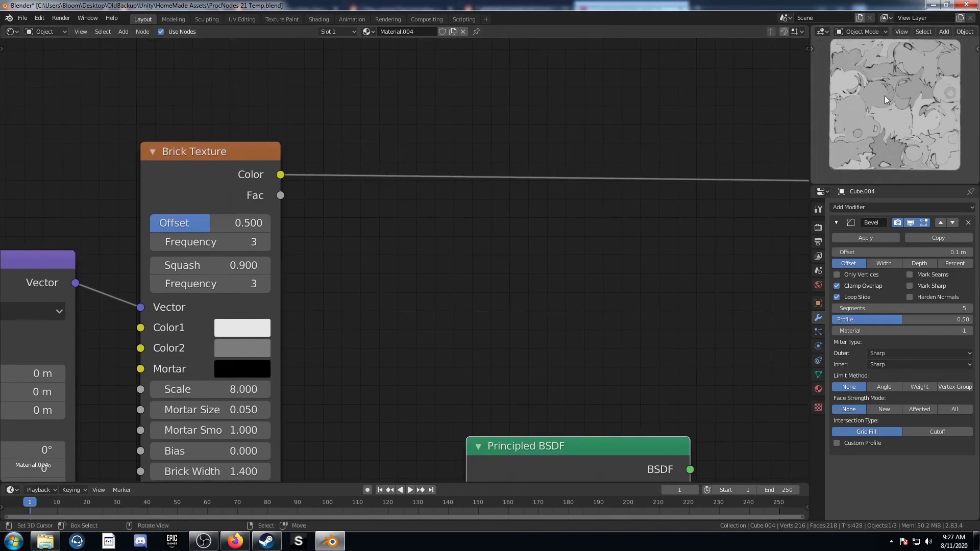
middle_click_drag(887, 116, 890, 97)
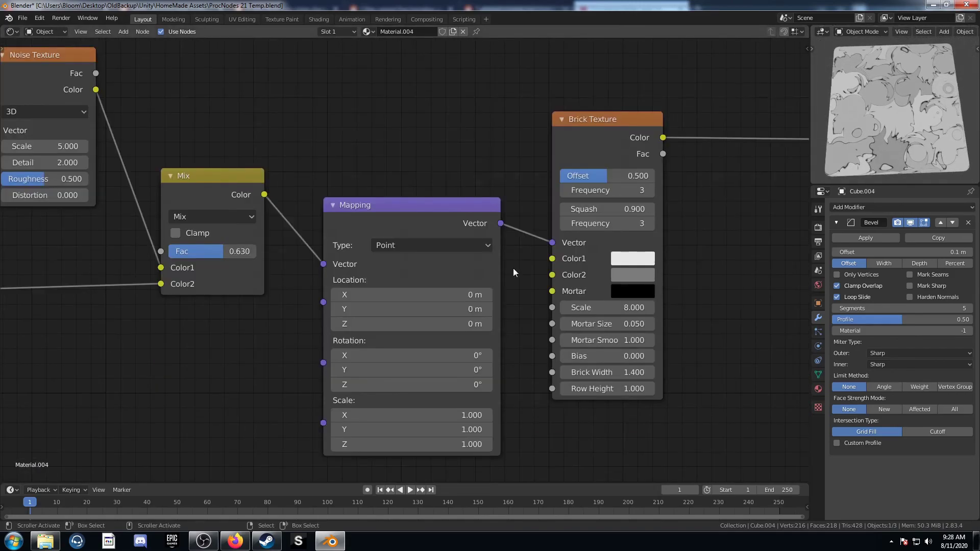
scroll(513, 268, "down", 4)
middle_click_drag(31, 203, 335, 239)
scroll(335, 238, "up", 4)
middle_click_drag(244, 258, 359, 262)
scroll(360, 262, "up", 3)
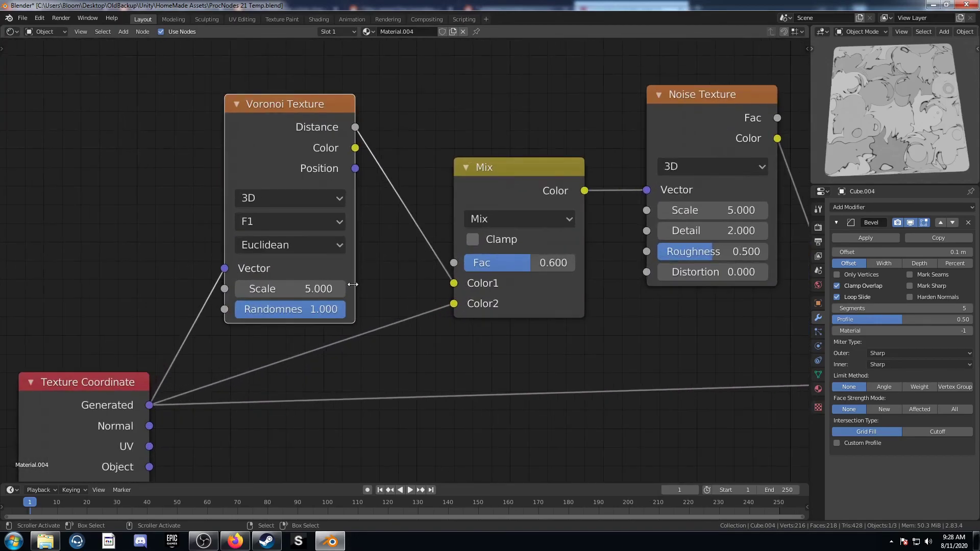
middle_click_drag(278, 255, 335, 259)
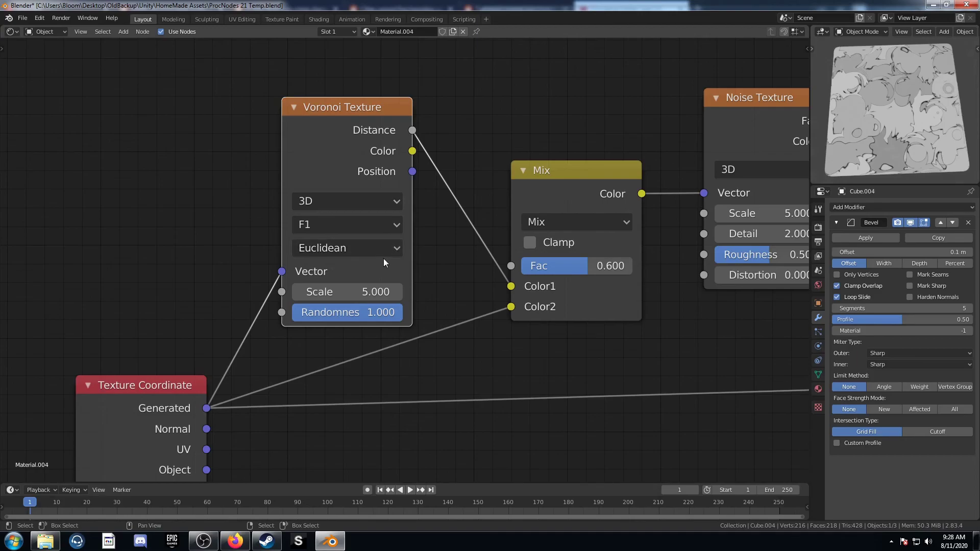
left_click(351, 249)
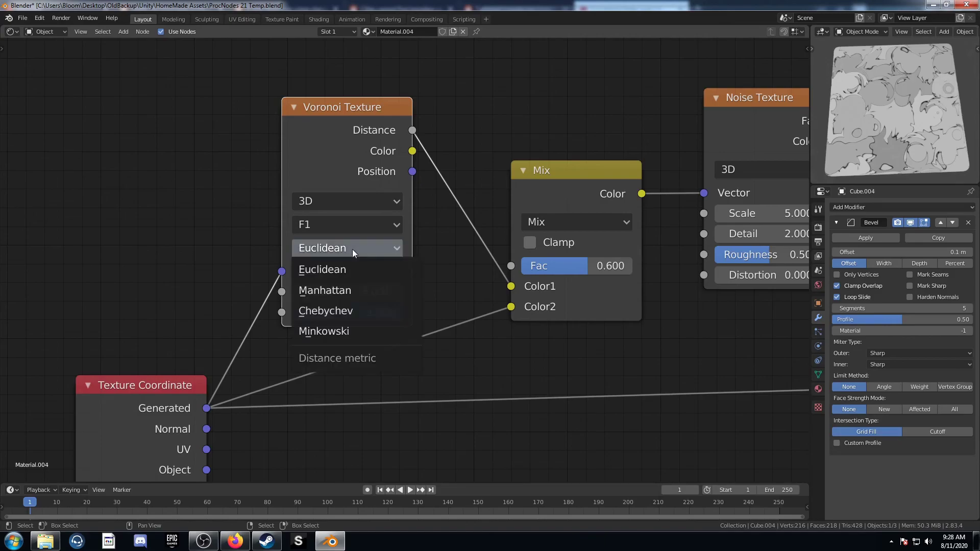
left_click(362, 295)
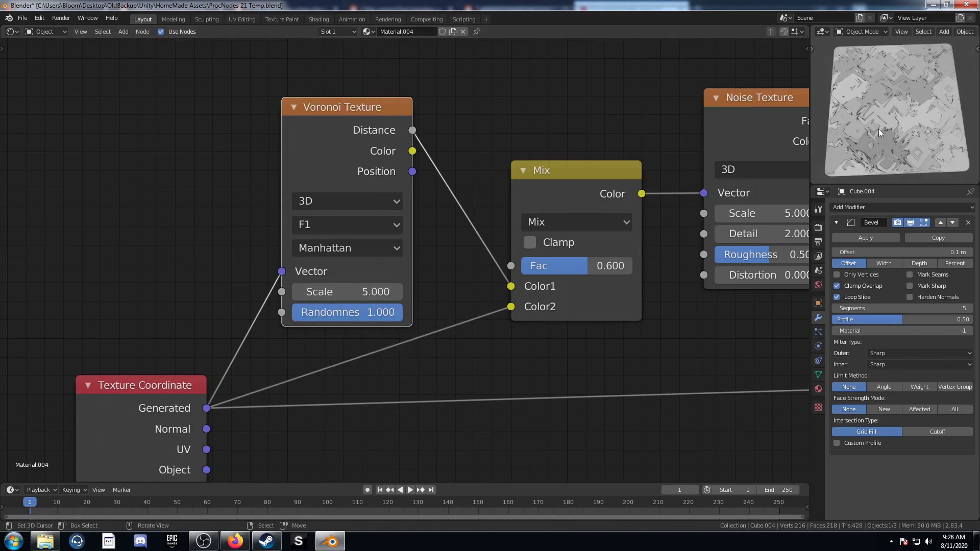
scroll(915, 127, "up", 3)
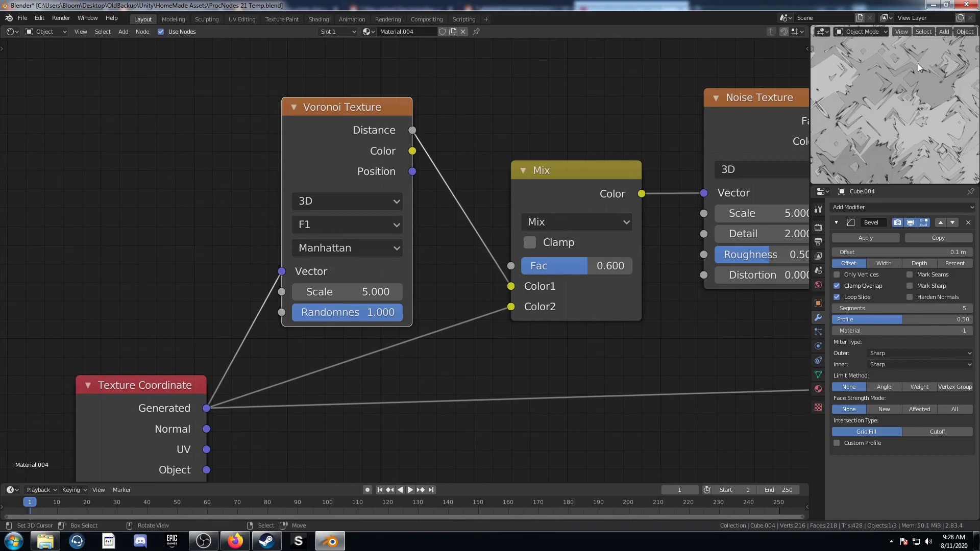
scroll(525, 317, "down", 3)
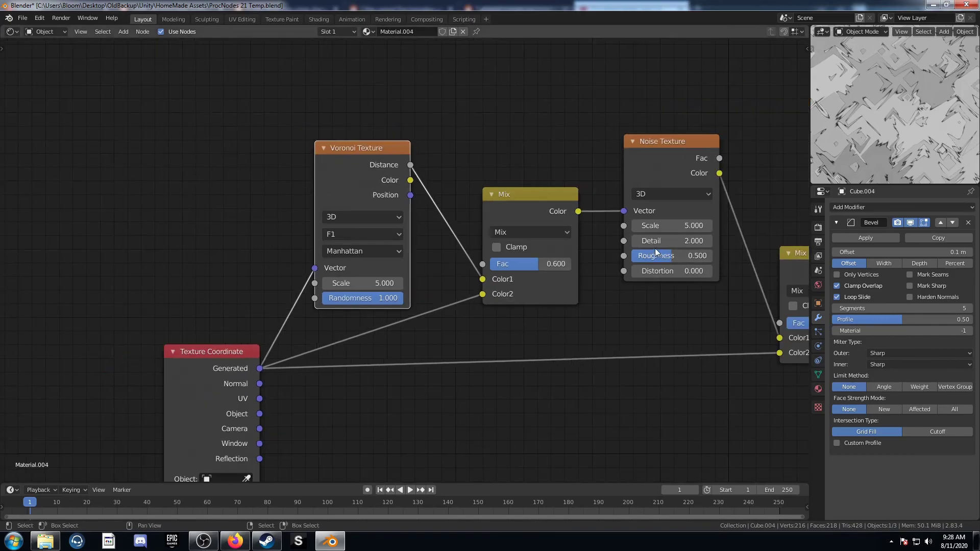
- Add a ColorRamp node and insert it between the Brick Texture's Color output and the Viewer
scroll(715, 214, "down", 2)
scroll(926, 103, "down", 2)
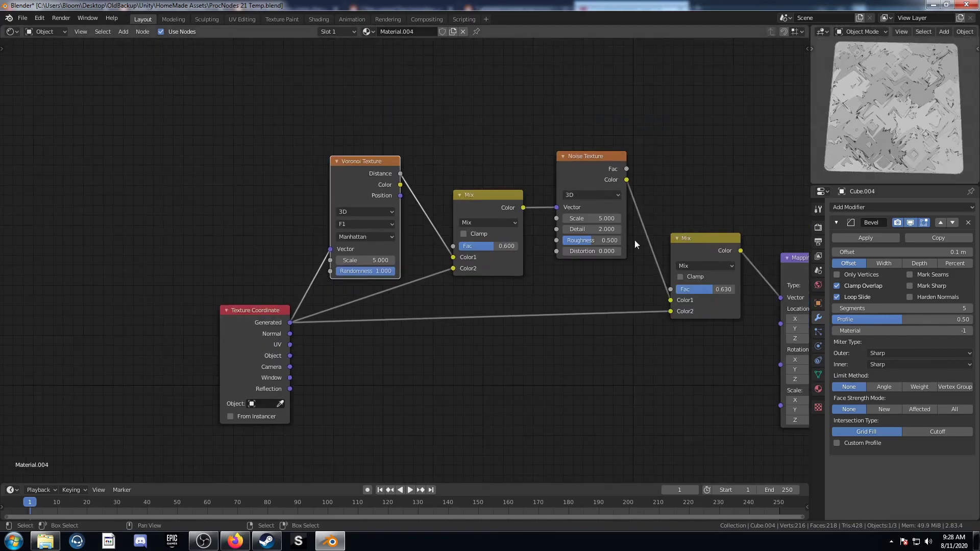
middle_click_drag(635, 240, 272, 204)
middle_click_drag(450, 197, 268, 207)
middle_click_drag(619, 203, 531, 200)
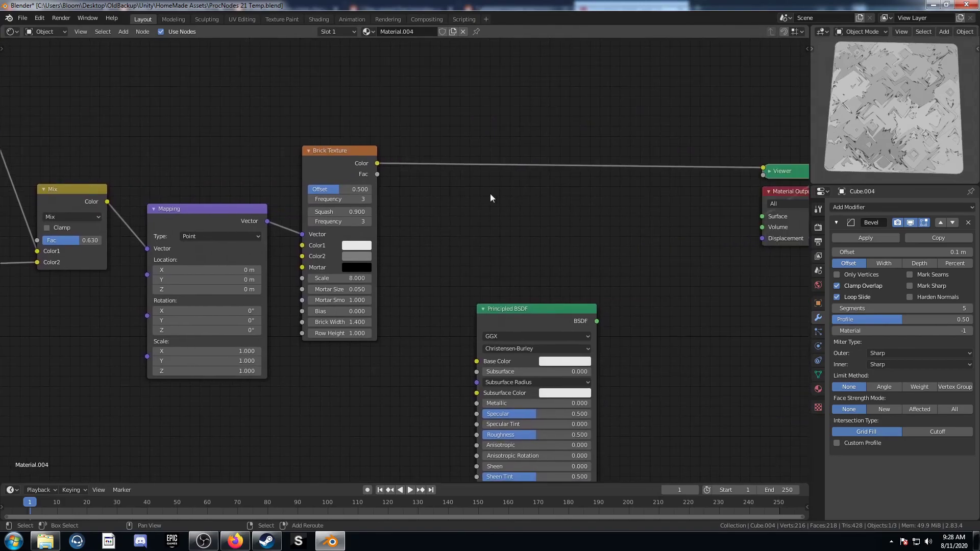
key("shift+a")
left_click(498, 191)
type("ramp")
key("Return")
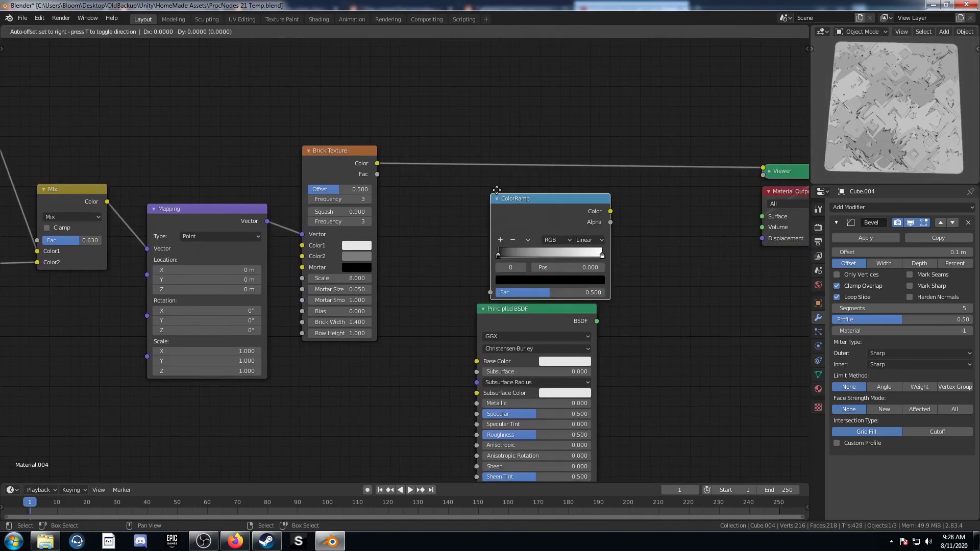
left_click(430, 98)
- Inspect the pattern on the slab and nudge the ColorRamp node slightly upward
middle_click_drag(527, 189, 372, 212)
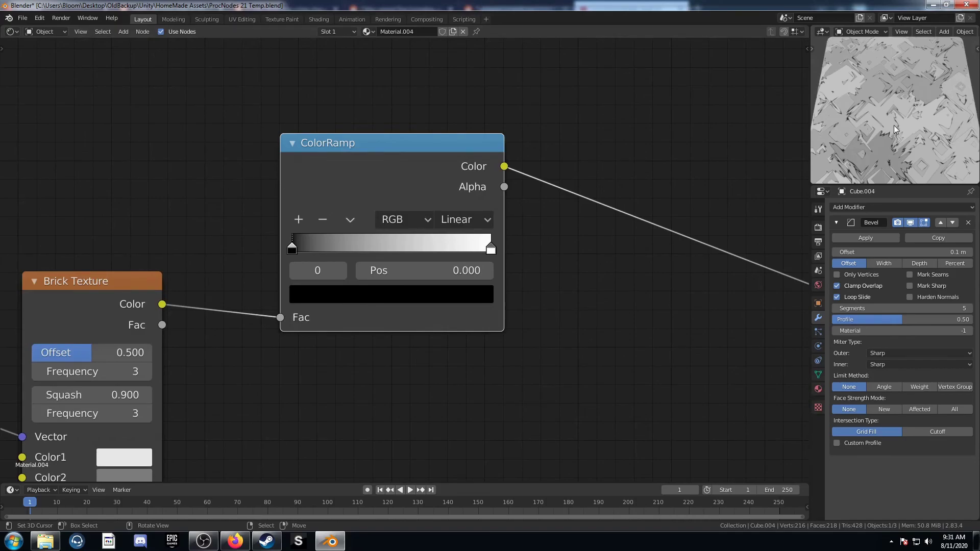
scroll(894, 124, "up", 3)
scroll(892, 145, "down", 2)
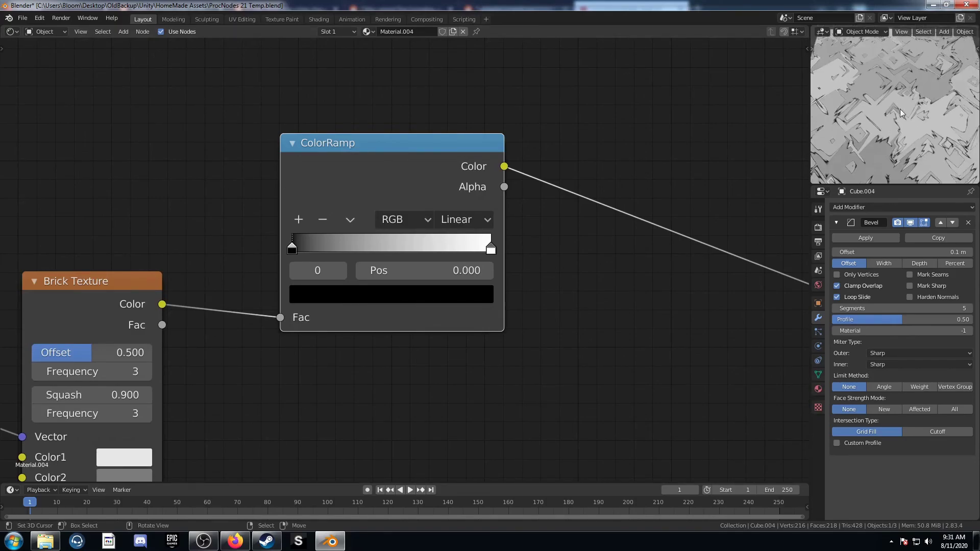
middle_click_drag(900, 108, 871, 123)
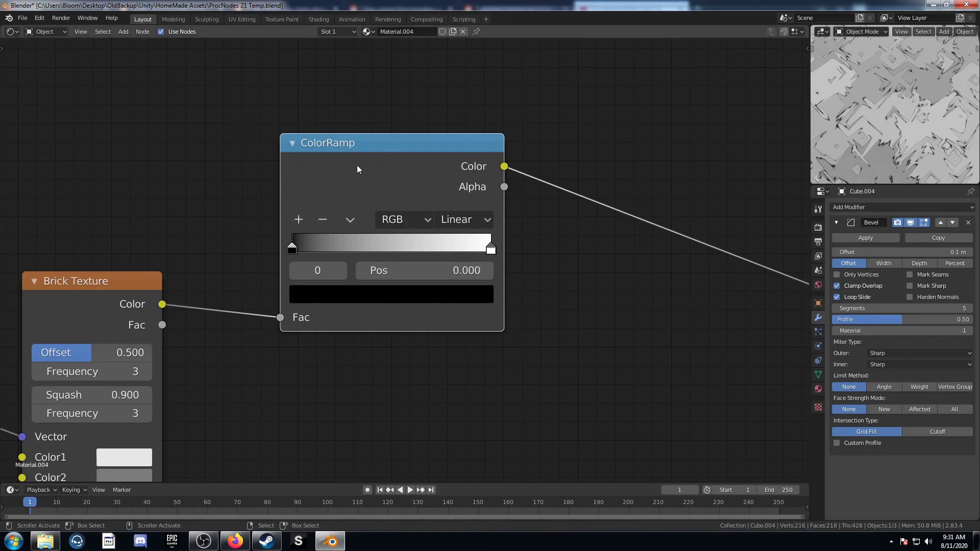
left_click_drag(357, 166, 352, 150)
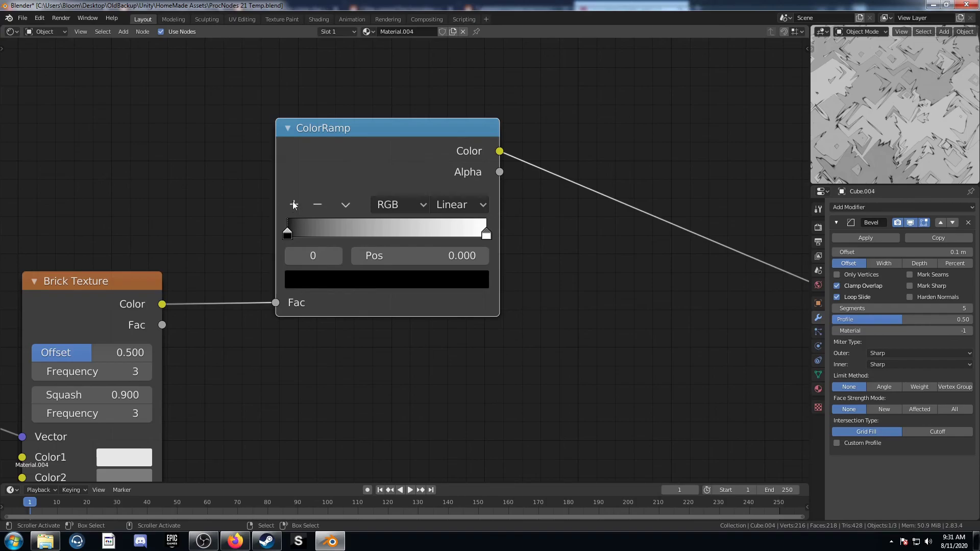
- Change the ColorRamp's first stop from black to green with hue 0.326, saturation 1 and value 0.45
middle_click_drag(892, 151, 904, 100)
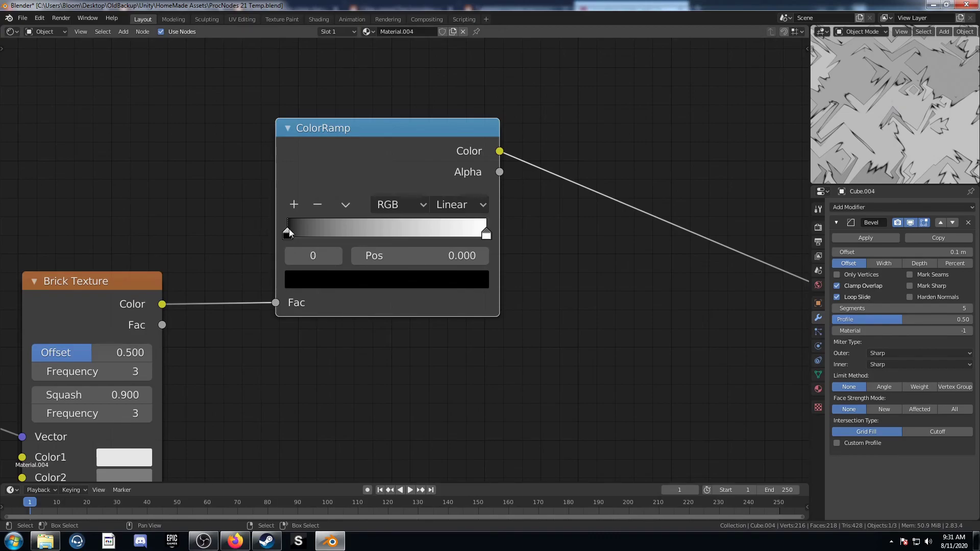
scroll(384, 274, "down", 1)
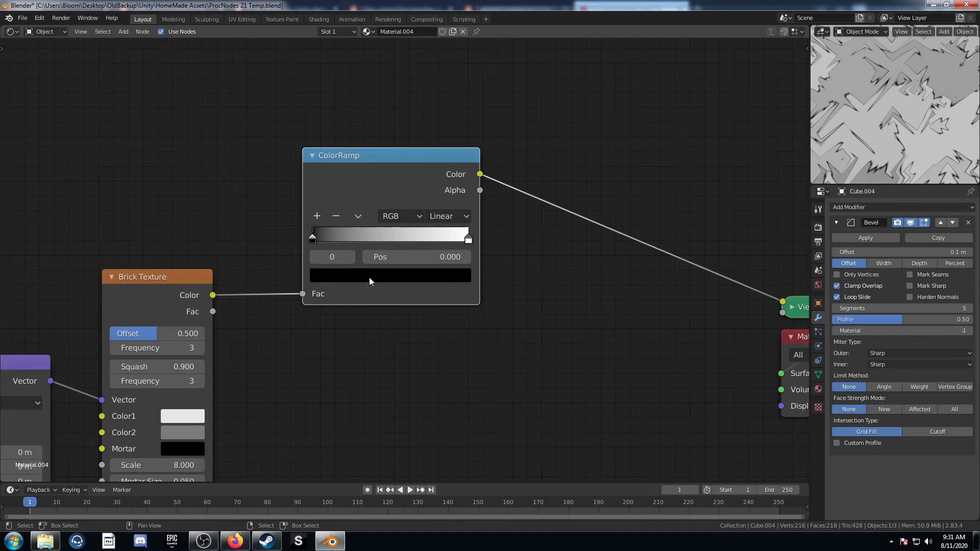
left_click(369, 278)
scroll(371, 117, "up", 5)
left_click_drag(372, 125, 323, 91)
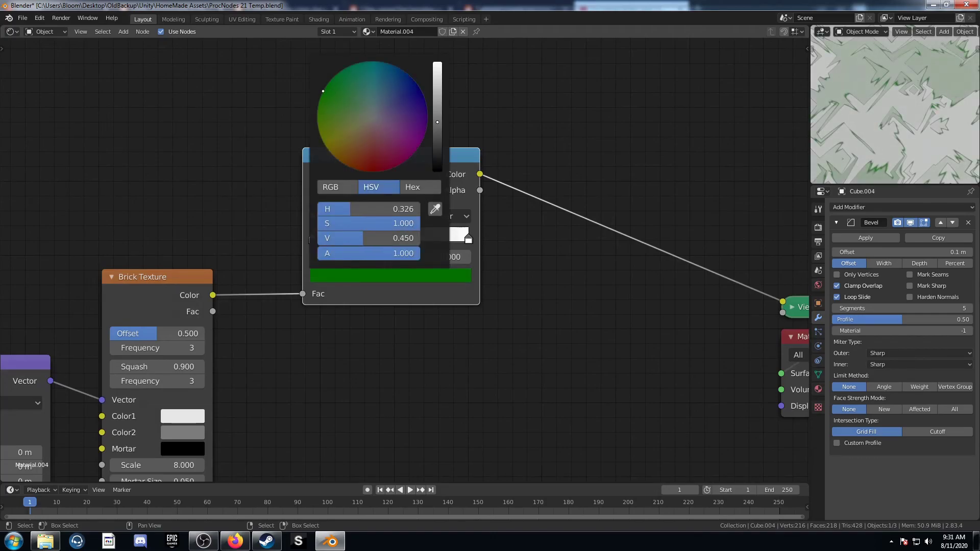
scroll(893, 130, "down", 3)
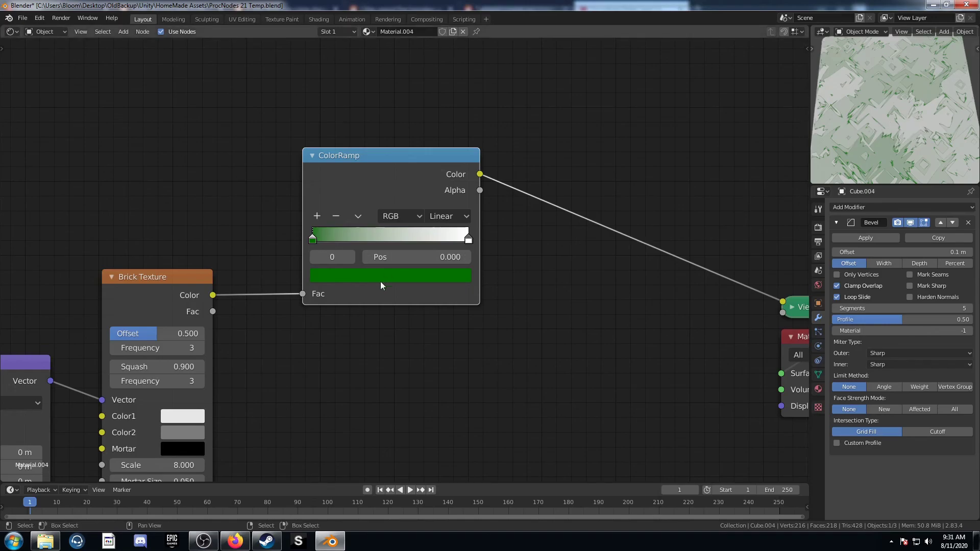
- Undo the green colouring of the ColorRamp's first stop and set that black stop to position 0.21
key("ctrl+z")
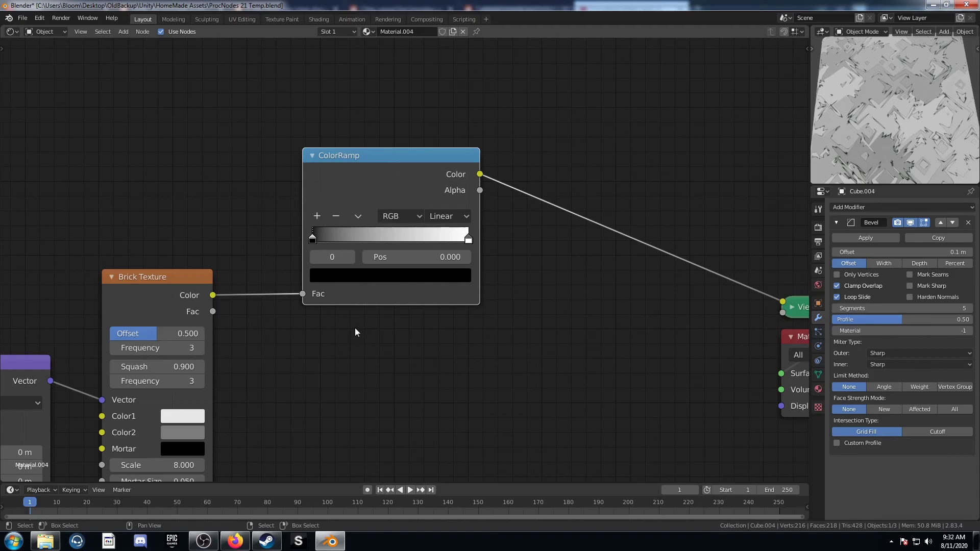
left_click(414, 250)
type("0.21")
key("Return")
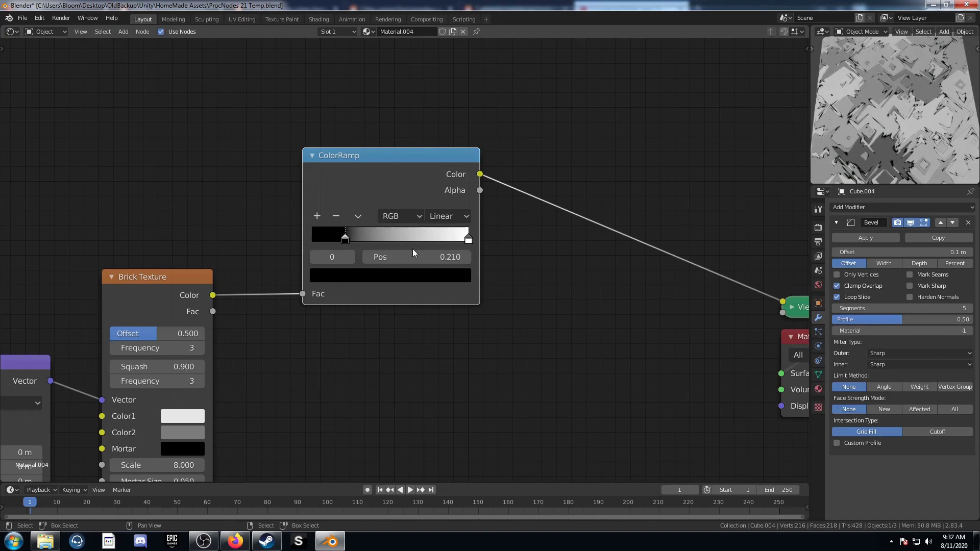
- Set the ColorRamp's white stop to position 0.4 and add a third stop at position 0.6
left_click(469, 239)
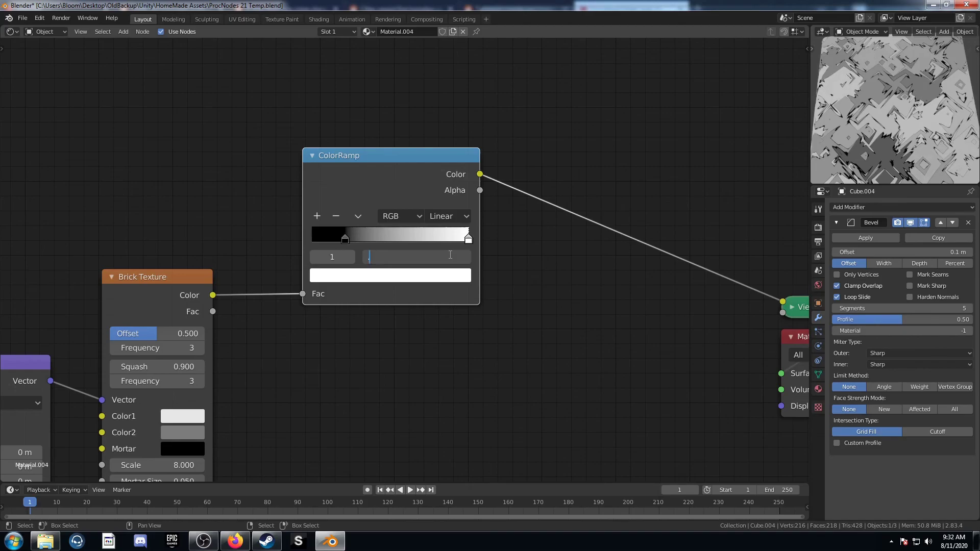
type("4")
key("Return")
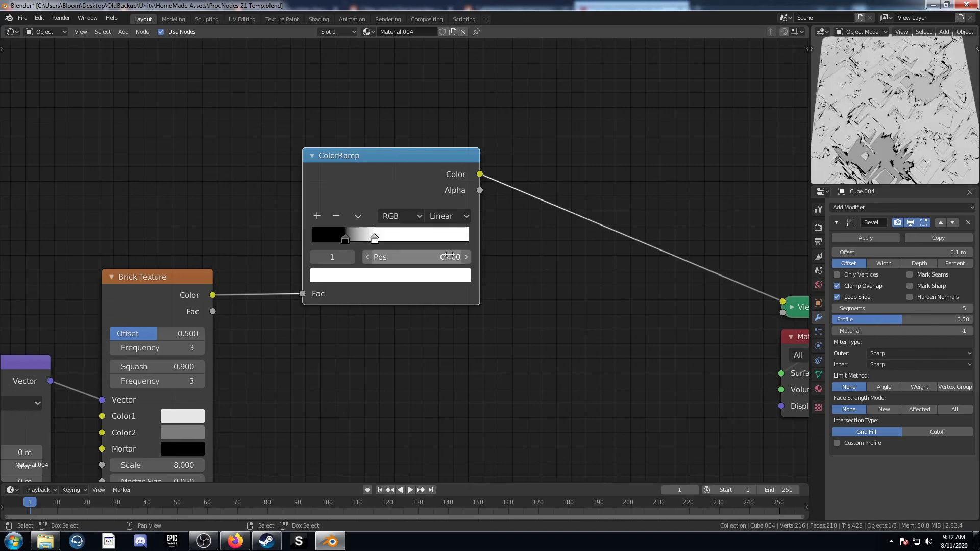
left_click(316, 217)
left_click(414, 256)
type(".6")
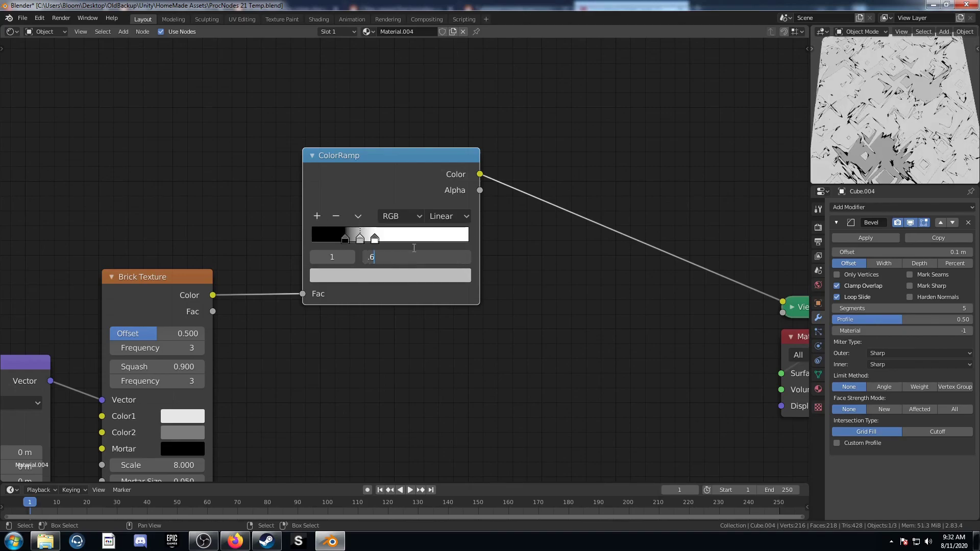
key("Return")
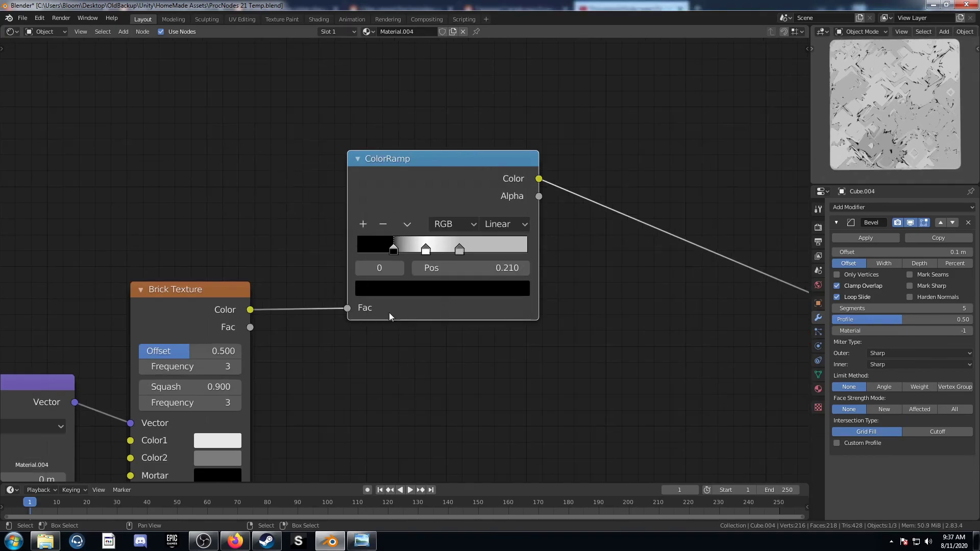
- Change the colour of the ColorRamp's first stop, at position 0.21, from black to light green
scroll(394, 283, "up", 2)
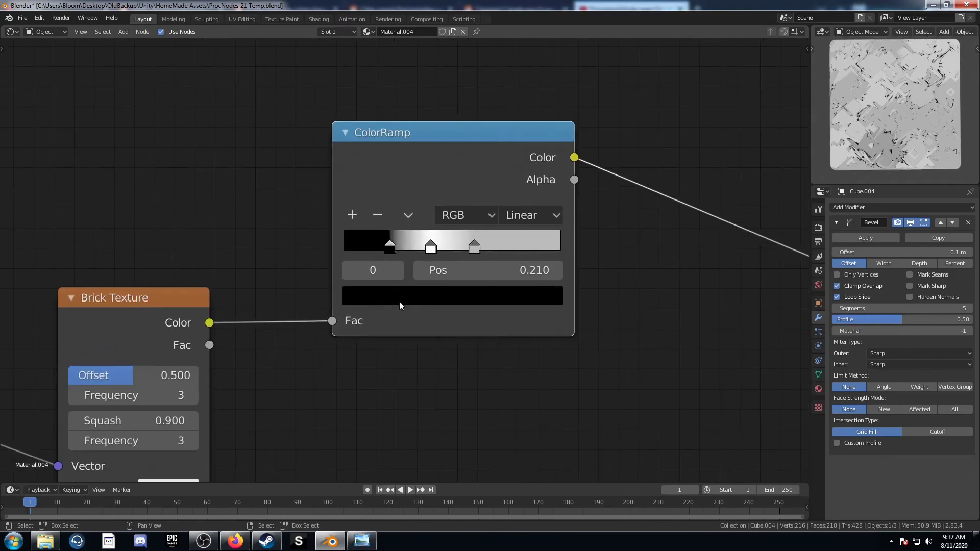
left_click(399, 300)
scroll(428, 357, "down", 2)
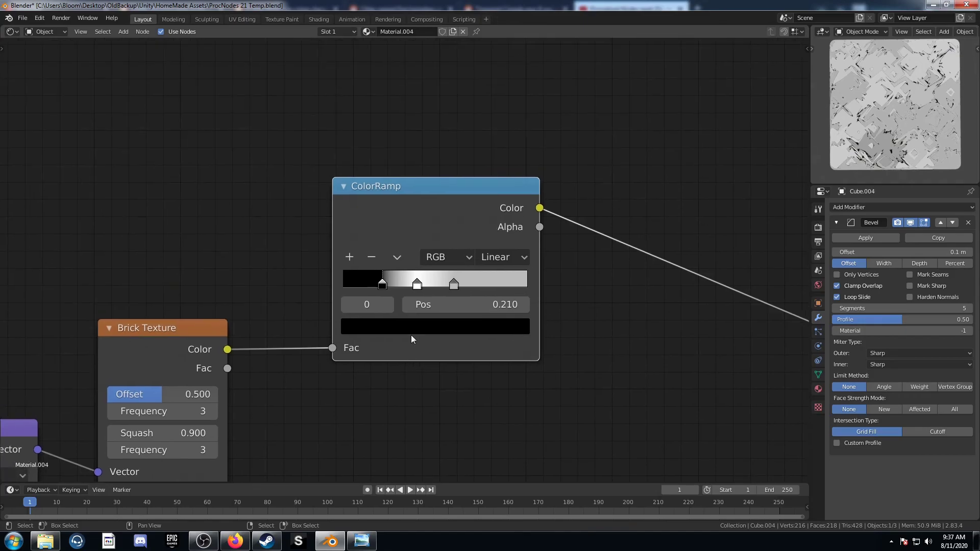
left_click(412, 331)
scroll(401, 155, "up", 9)
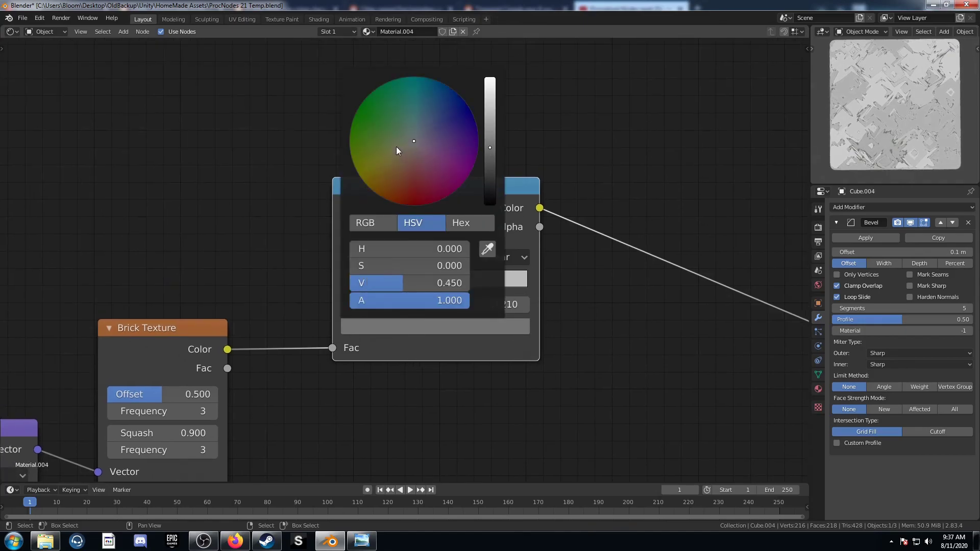
left_click_drag(396, 146, 380, 137)
scroll(376, 138, "up", 5)
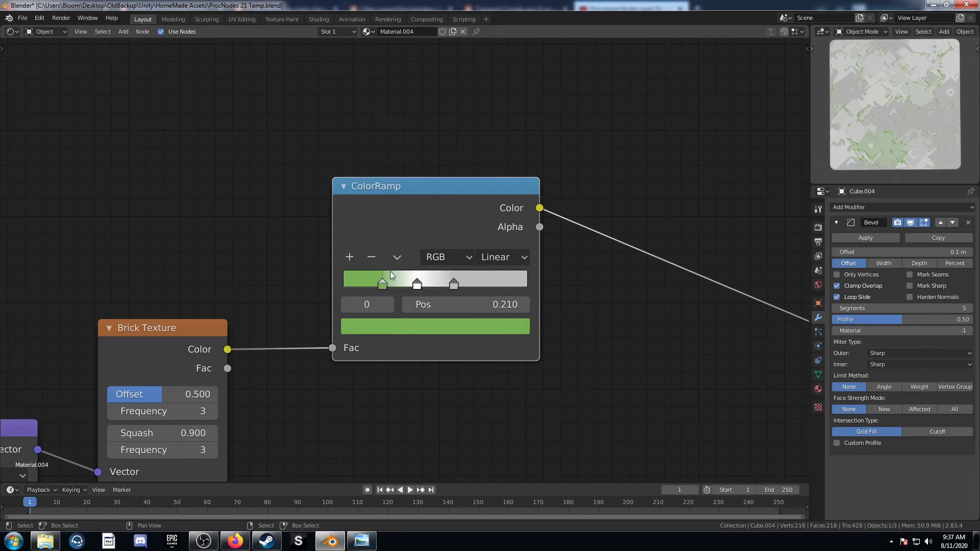
- Keep the ColorRamp's middle stop white and change the third stop, at position 0.6, from grey to light purple
left_click(417, 284)
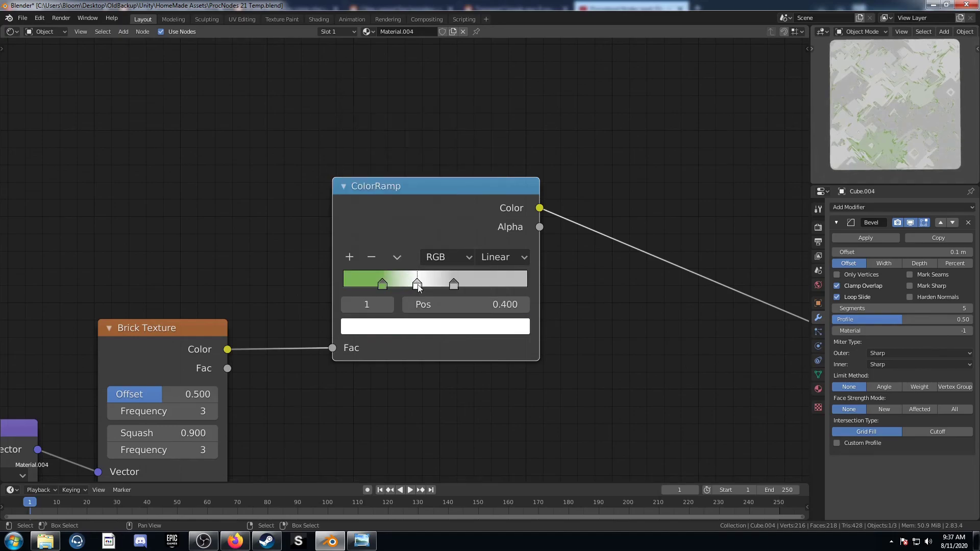
left_click(416, 330)
left_click(451, 285)
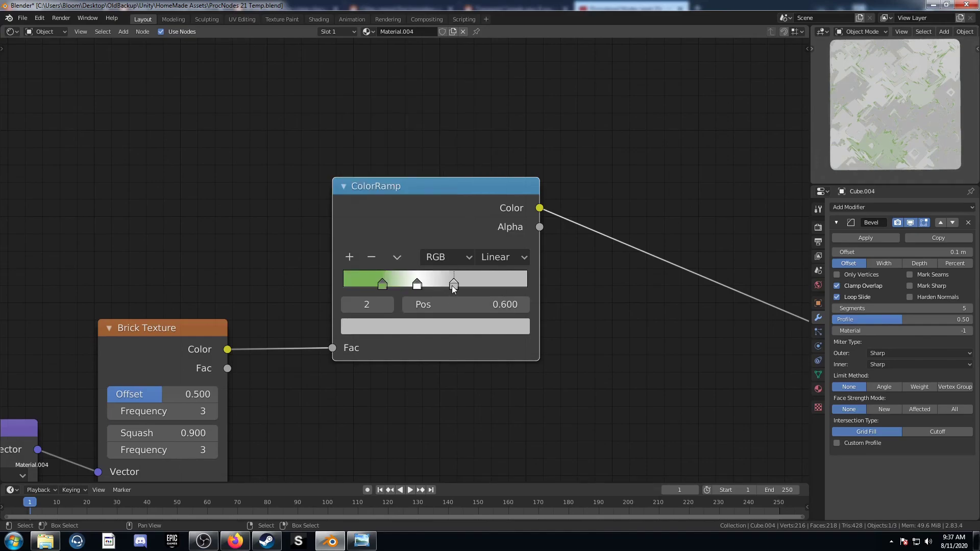
left_click(453, 329)
left_click_drag(436, 138, 444, 140)
scroll(445, 144, "down", 4)
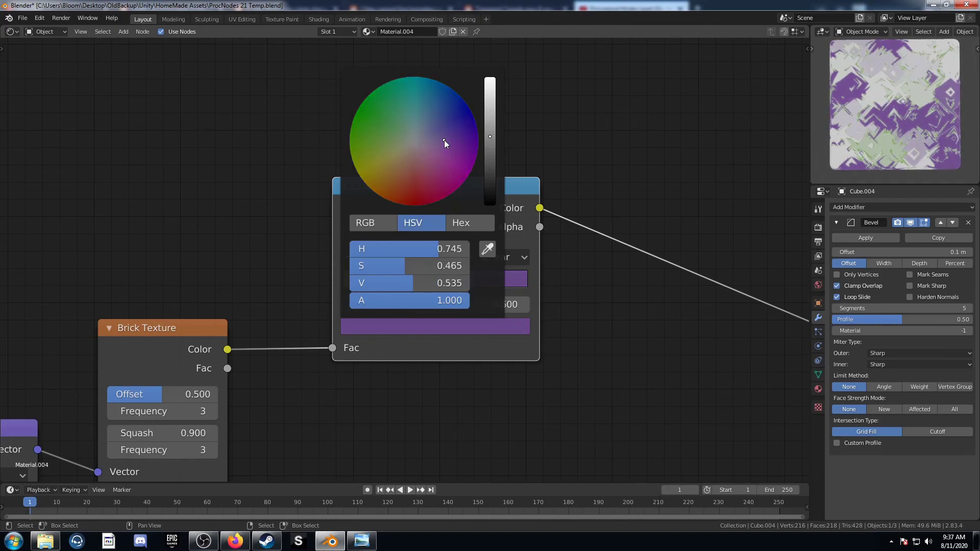
left_click(444, 139)
scroll(444, 138, "down", 2)
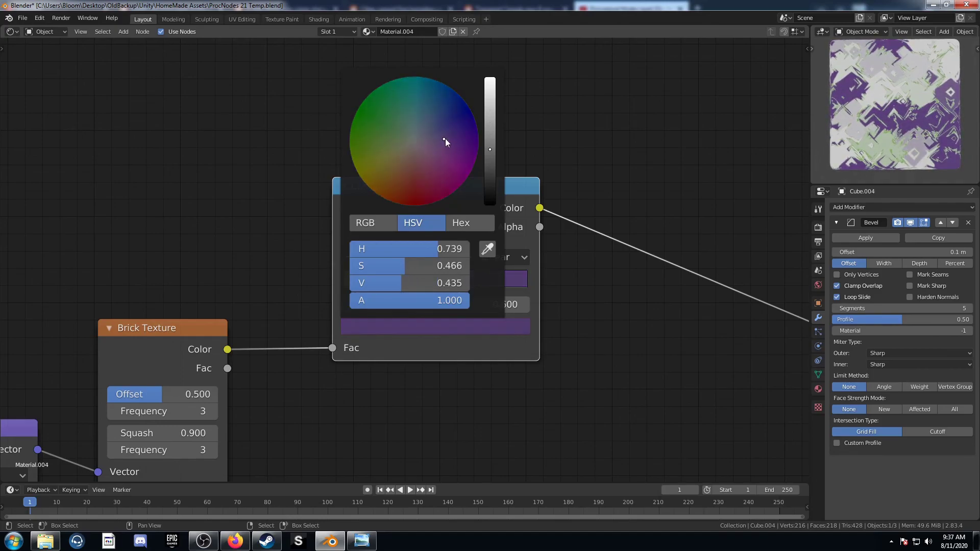
left_click(448, 139)
scroll(448, 143, "up", 4)
left_click_drag(448, 143, 438, 142)
scroll(884, 120, "up", 4)
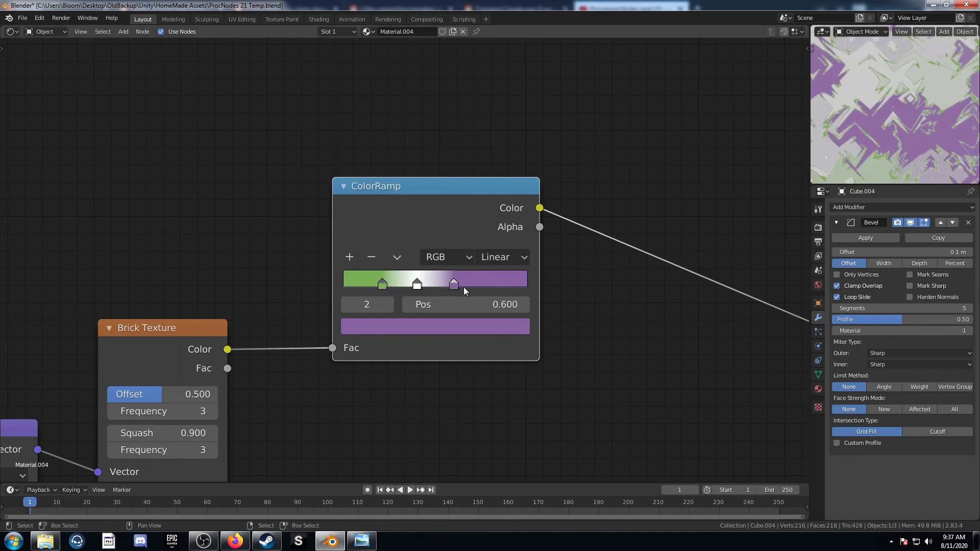
- Shift the third stop's purple to hue 0.725 and saturation 0.447, and check the colours on the slab
left_click(456, 333)
left_click_drag(436, 142, 443, 137)
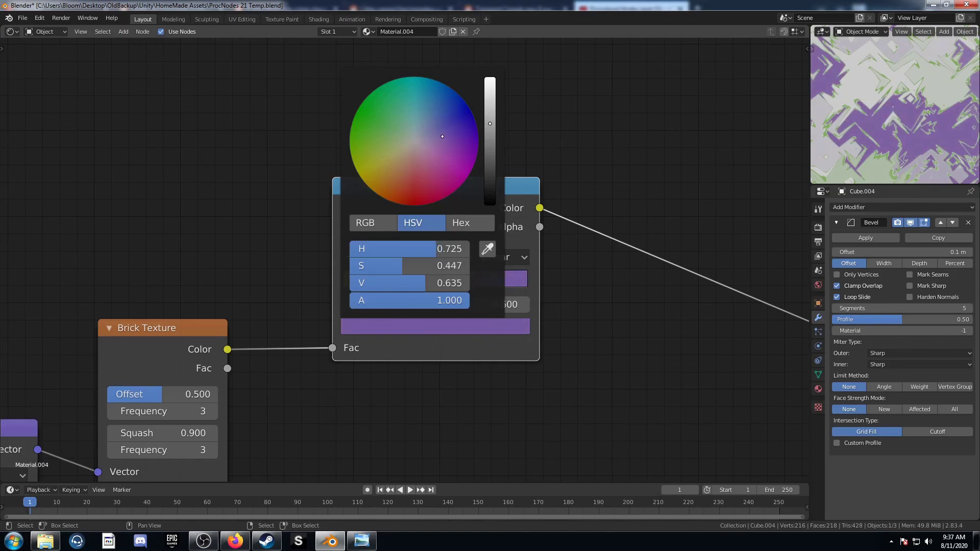
scroll(905, 111, "down", 3)
middle_click_drag(906, 112, 905, 115)
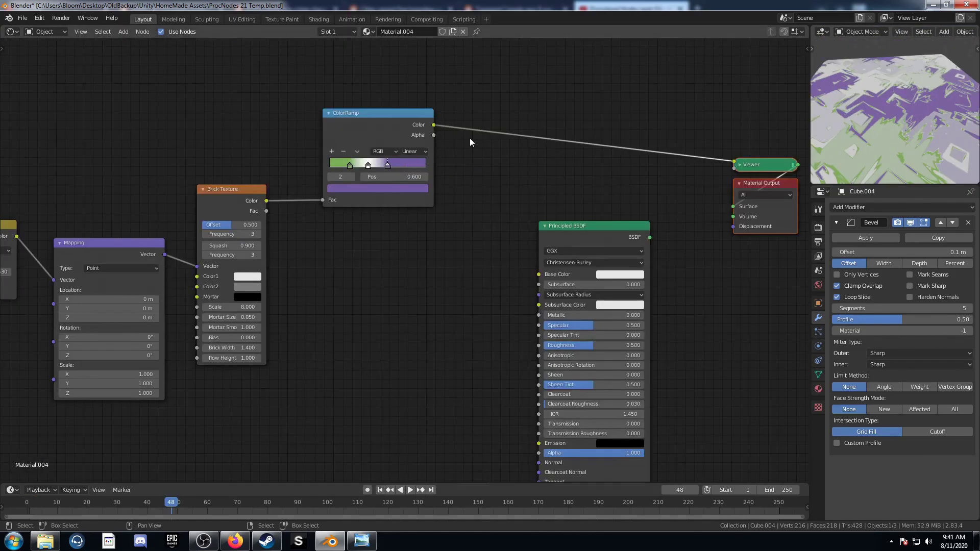
- Connect the ColorRamp's Color to the Principled BSDF's Base Color and route the repositioned BSDF into the Material Output's Surface
middle_click_drag(470, 138, 441, 72)
middle_click_drag(513, 115, 525, 151)
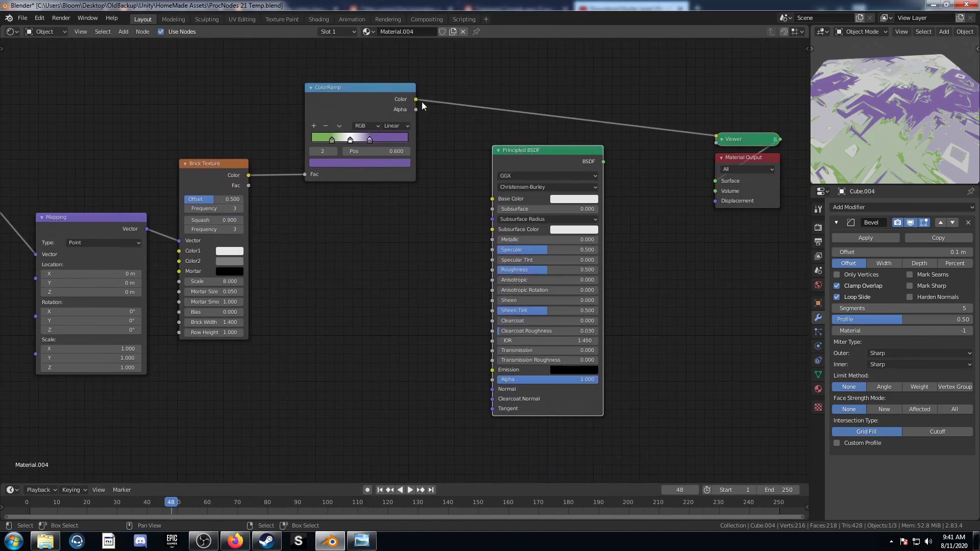
left_click_drag(421, 102, 496, 198)
left_click(547, 149, "ctrl+shift")
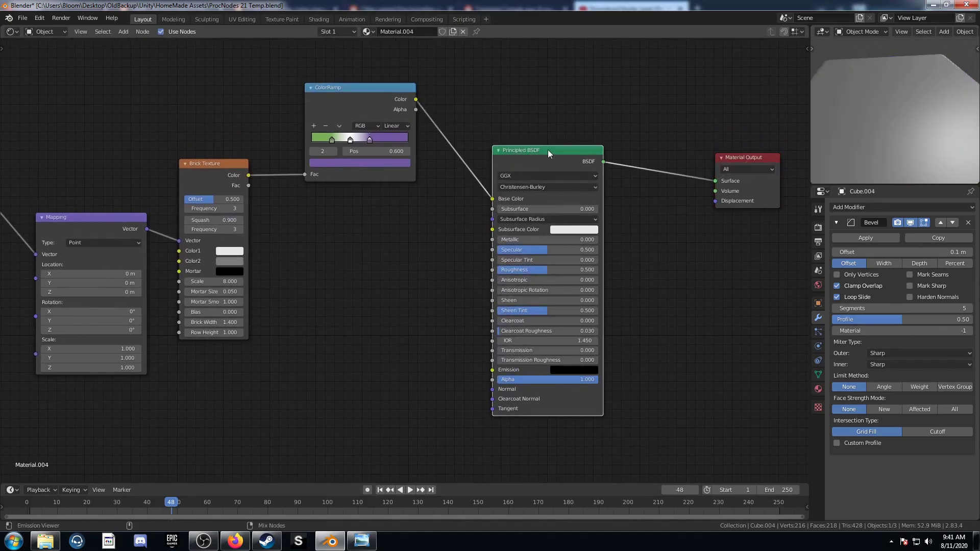
middle_click_drag(581, 195, 559, 230)
left_click_drag(537, 199, 595, 126)
middle_click_drag(344, 284, 381, 282)
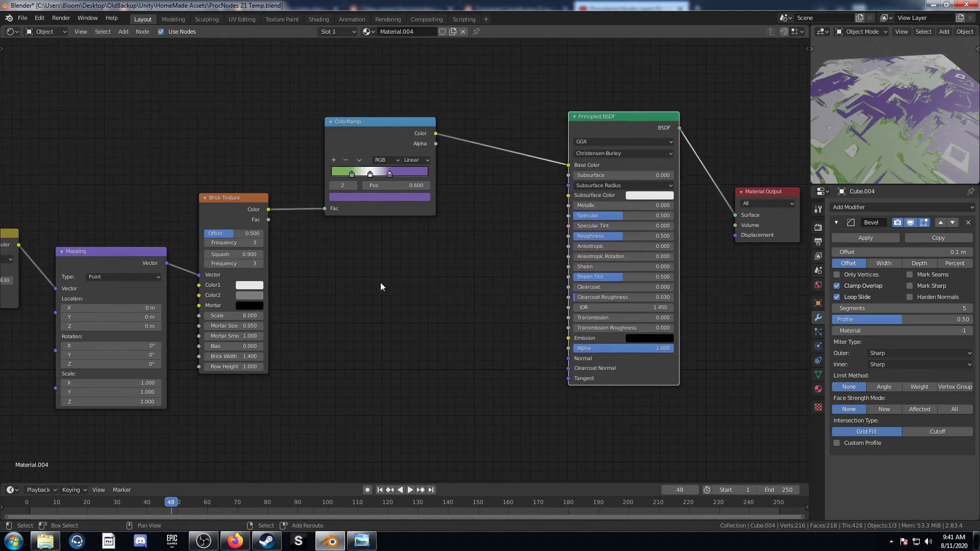
- Add a second ColorRamp below the first and feed it from the Brick Texture's Color output
key("shift+a")
type("colorr")
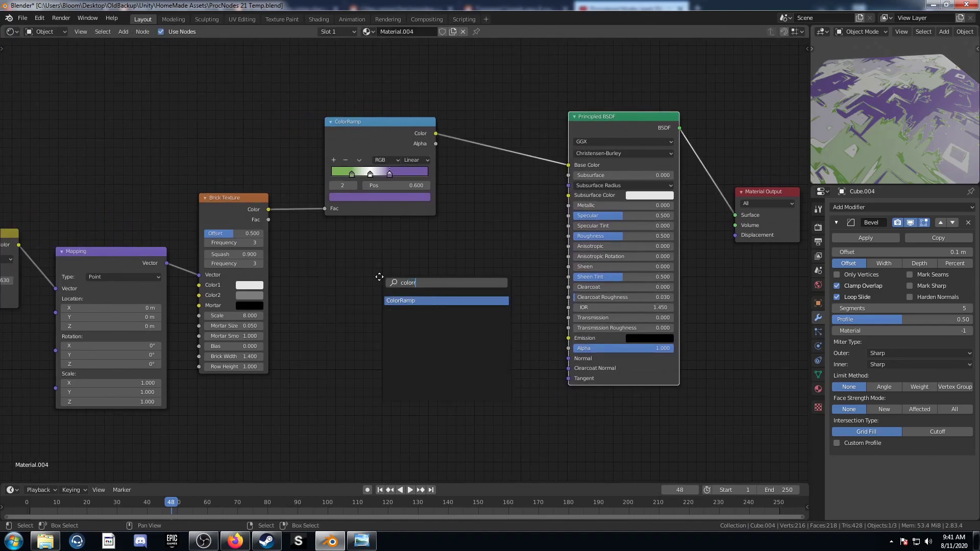
key("Return")
left_click(321, 257)
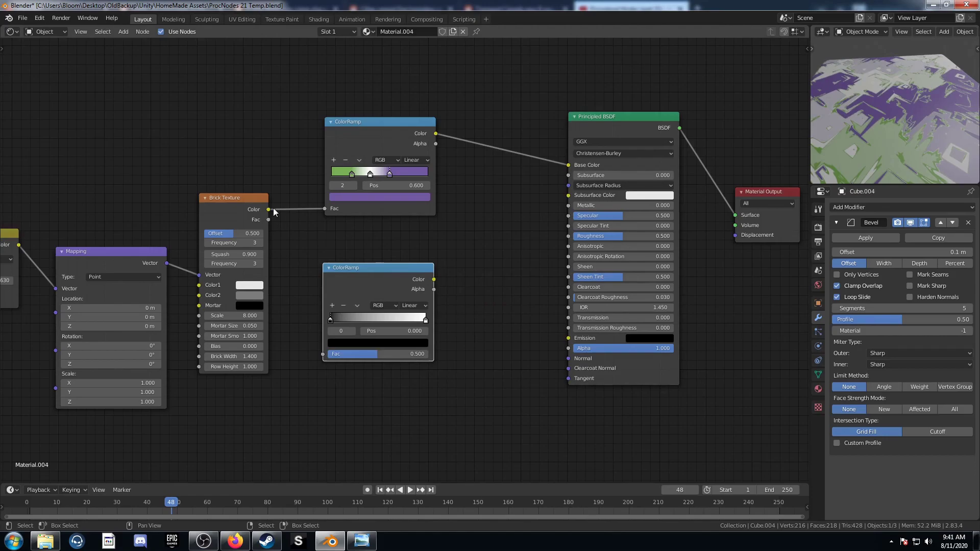
left_click_drag(268, 220, 323, 354)
- Add a Bump node, connect the second ColorRamp's Color to its Height, and preview the Bump output on the slab
key("shift+a")
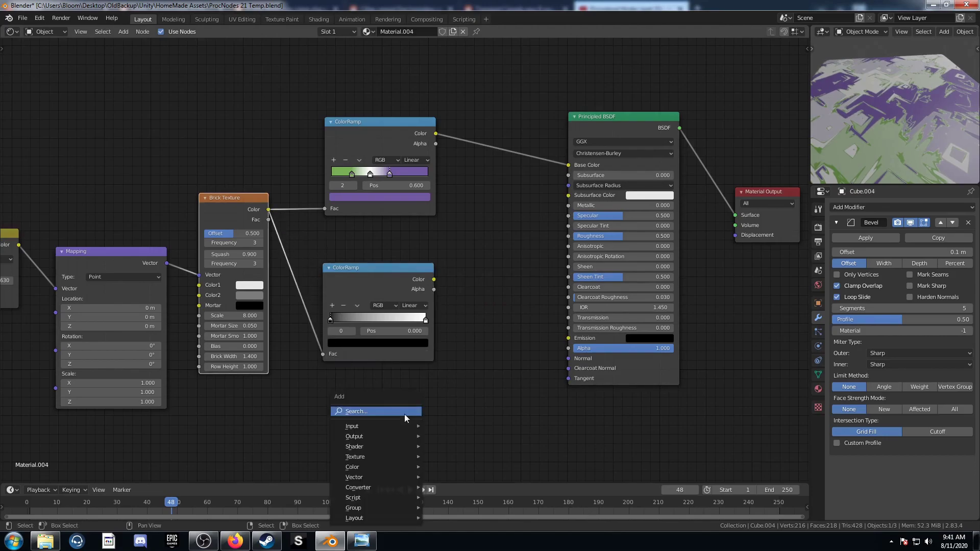
left_click(404, 415)
type("bump")
key("Return")
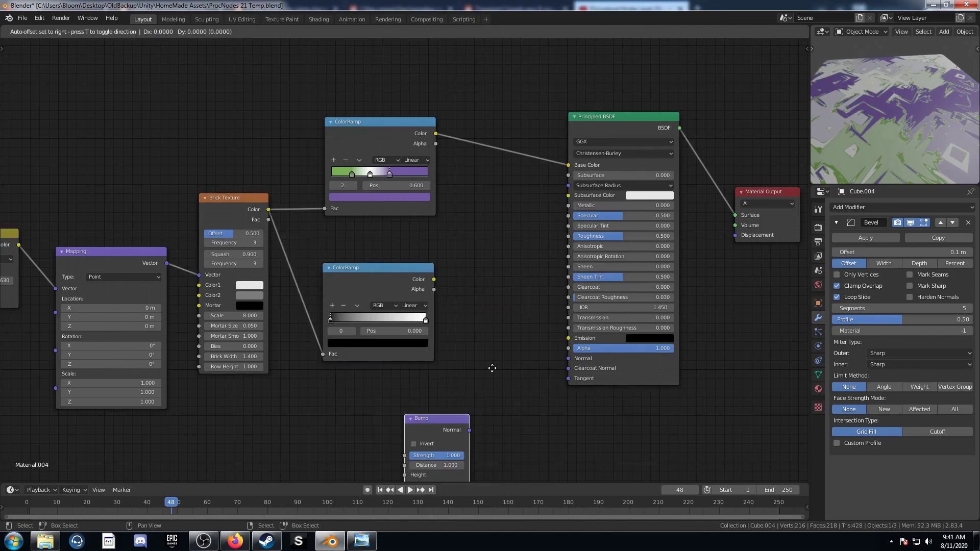
left_click(552, 217)
left_click_drag(433, 280, 464, 322)
left_click(498, 266, "ctrl+shift")
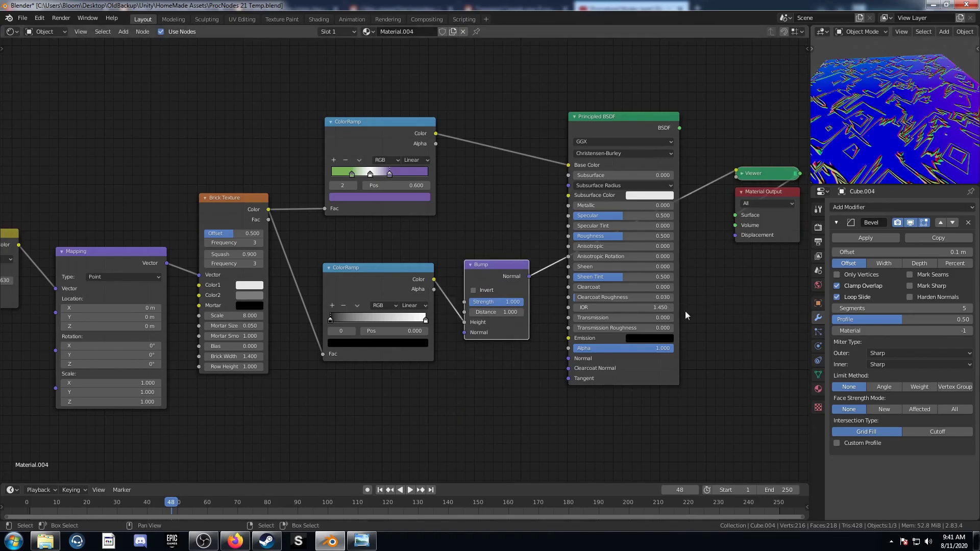
- Inspect the bump preview closely and set the Bump node's Strength to 0.7
scroll(874, 146, "up", 5)
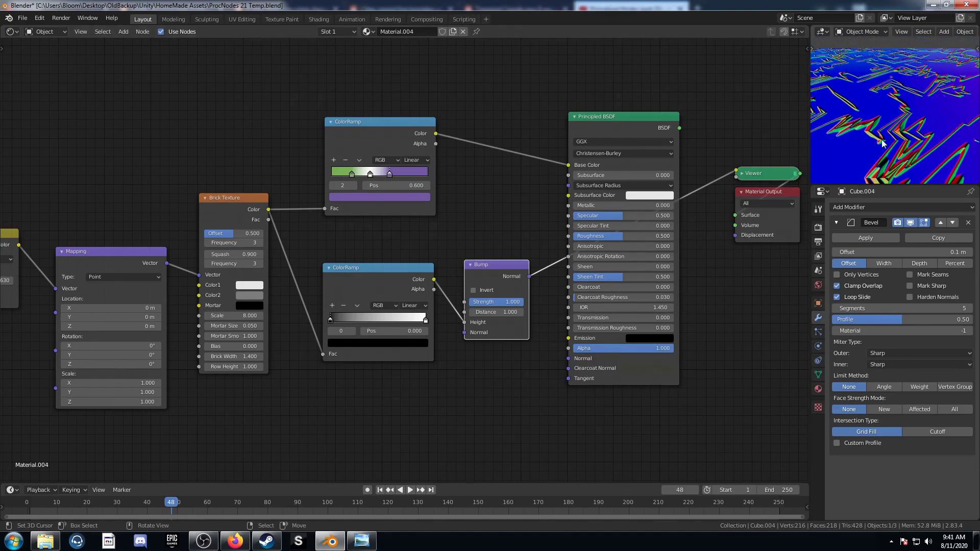
scroll(898, 135, "down", 5)
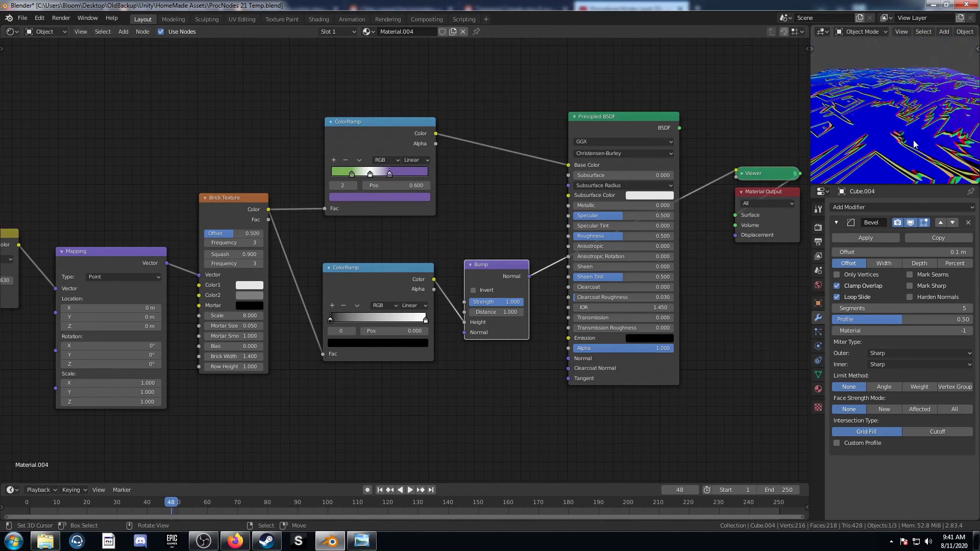
left_click_drag(522, 301, 500, 302)
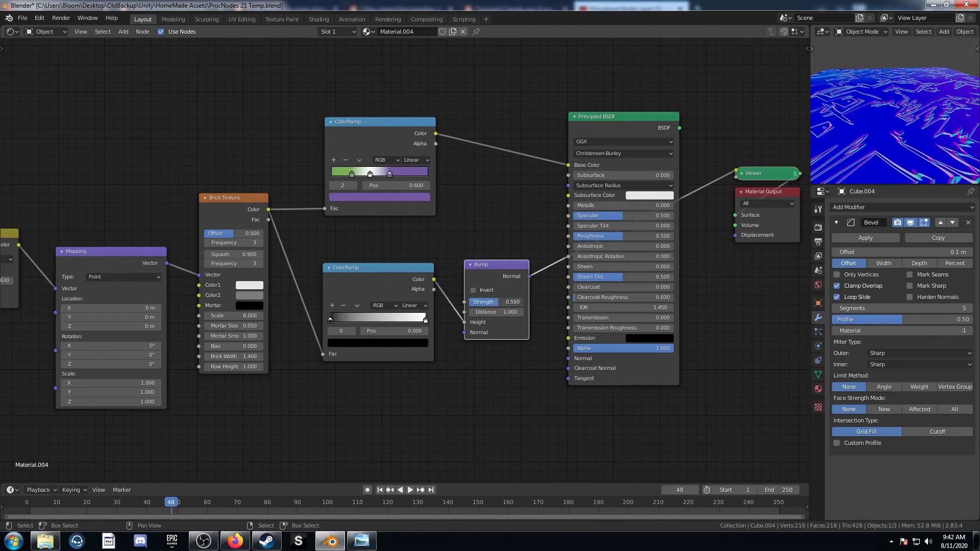
left_click(504, 301)
type(".7")
key("Return")
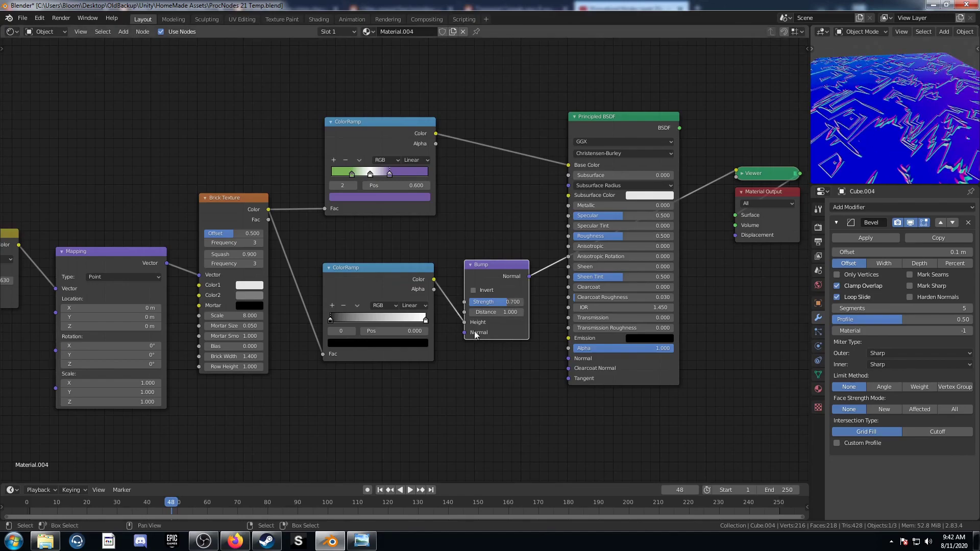
- Move the second ColorRamp's white stop inward to about position 0.86
scroll(446, 342, "up", 2)
scroll(943, 138, "up", 4)
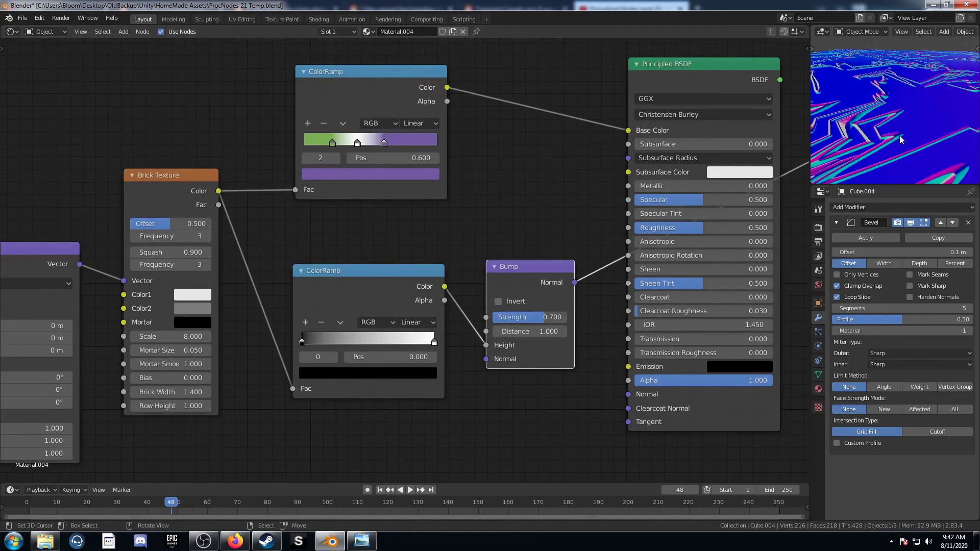
left_click_drag(302, 345, 241, 335)
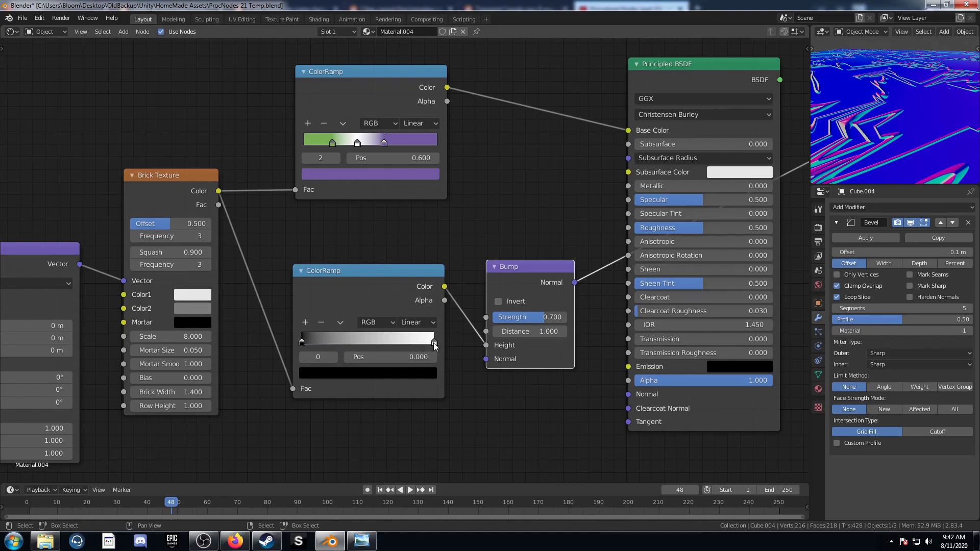
mouse_move(435, 346)
left_mouse_down()
mouse_move(305, 339)
mouse_move(431, 340)
mouse_move(416, 340)
left_mouse_up()
- Set the second ColorRamp's black stop to position 0.25
left_click(302, 341)
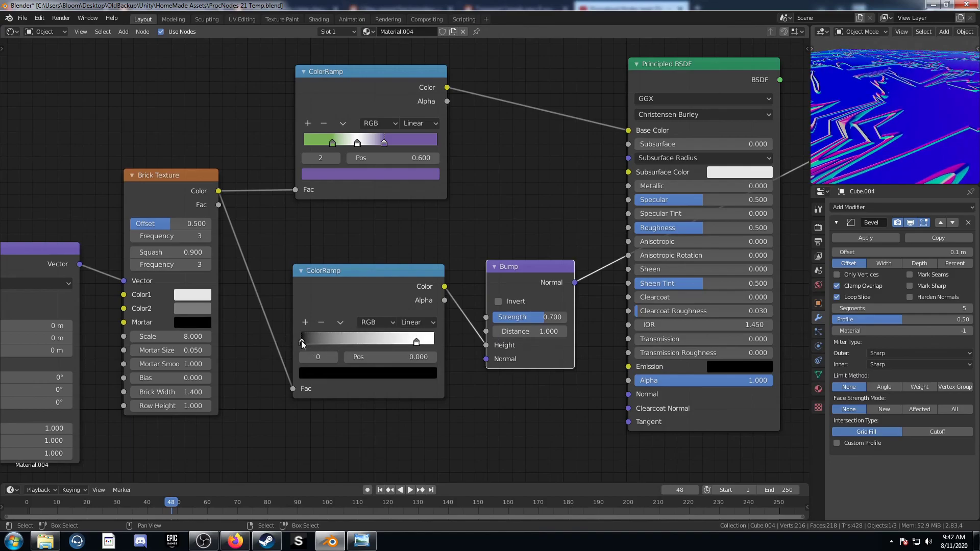
left_click(378, 355)
type("0.0")
key("BackSpace")
key("BackSpace")
key("BackSpace")
type(".25")
key("Return")
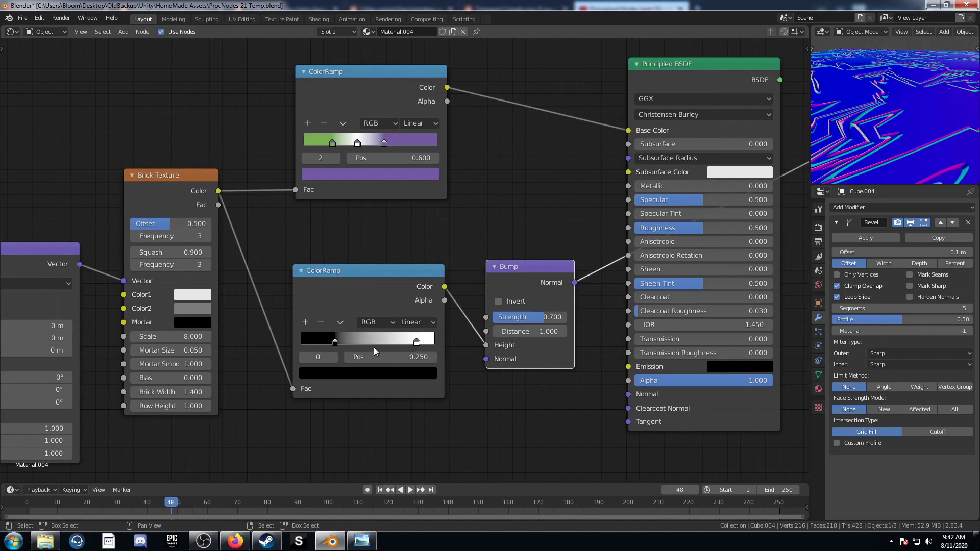
- Set the second ColorRamp's white stop to position 0.35
left_click(417, 341)
left_click(411, 356)
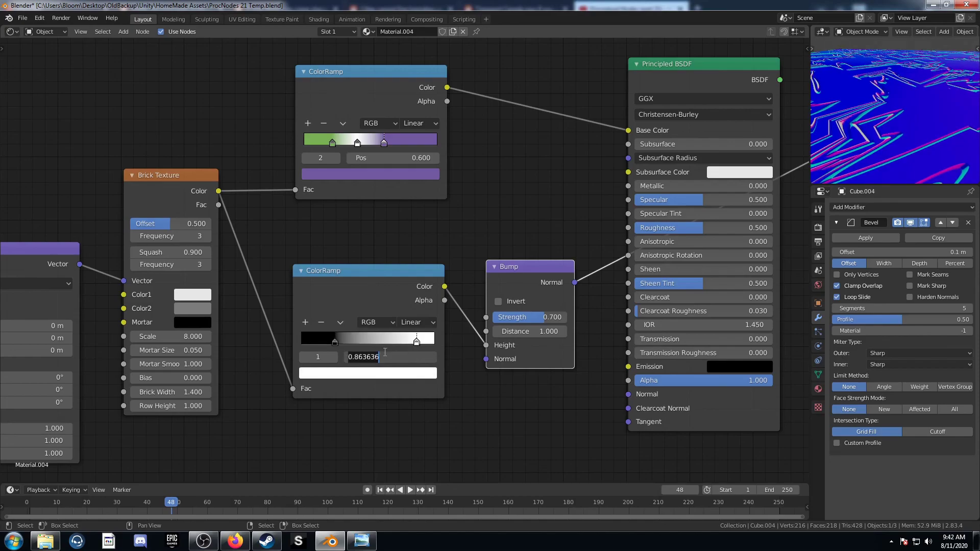
type(".35")
key("Return")
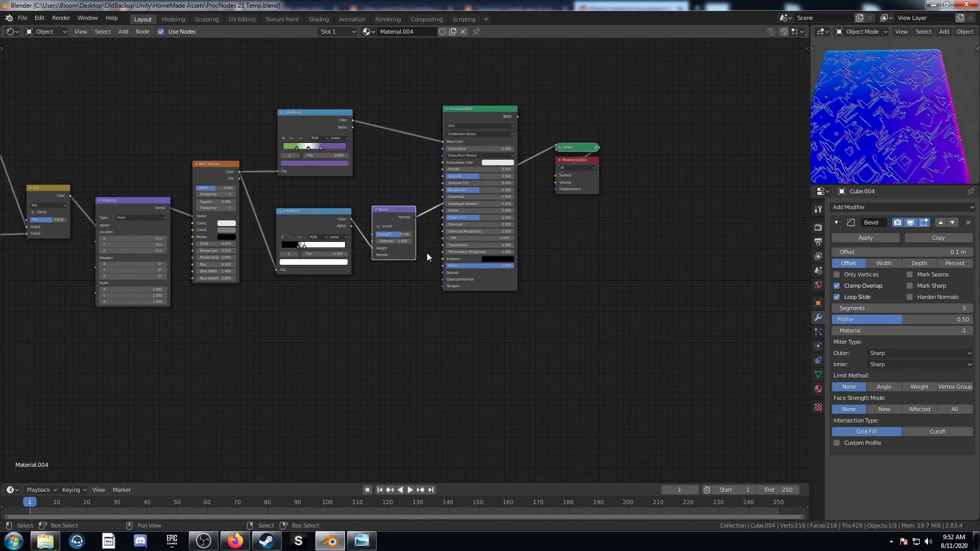
- Connect the Bump node's Normal output to the Principled BSDF's Normal input and preview the full Principled BSDF shader
left_click_drag(416, 217, 442, 272)
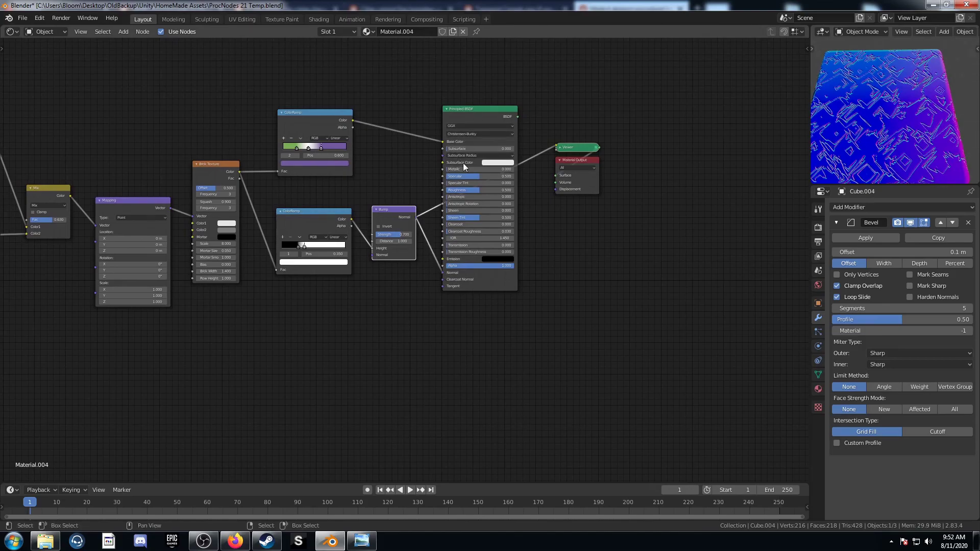
scroll(463, 164, "up", 2)
left_click(501, 72, "ctrl+shift")
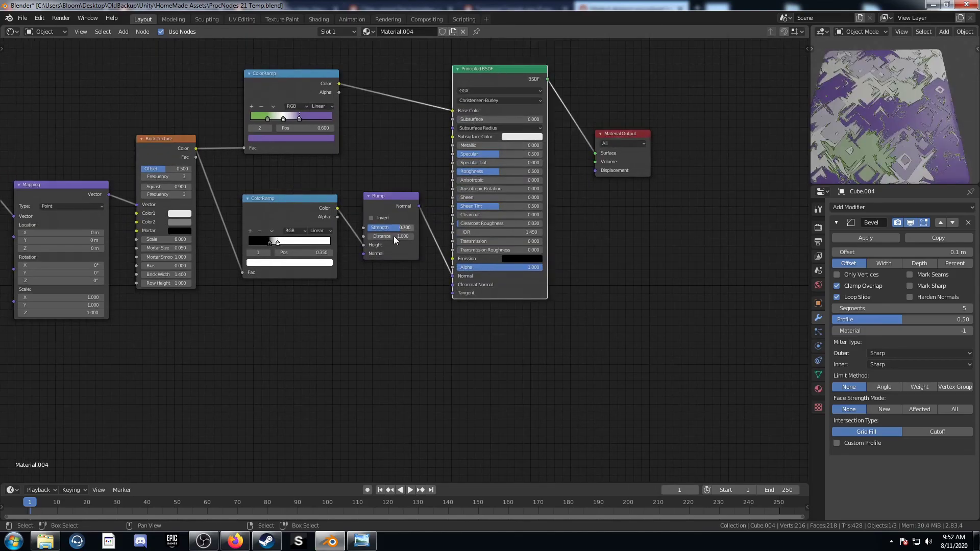
middle_click_drag(393, 236, 531, 223)
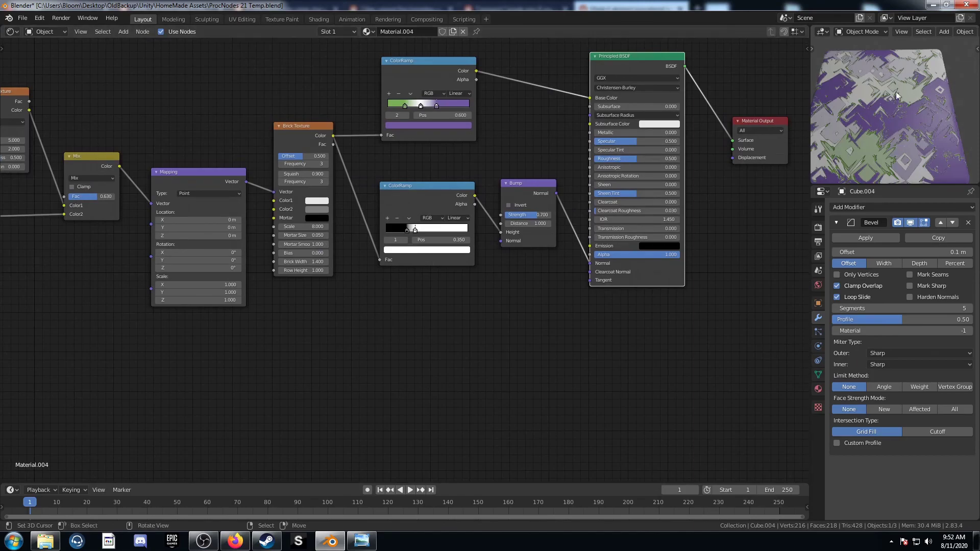
- Try a different Voronoi Texture Scale and a first Mix node factor of about 0.758, undoing each change
middle_click_drag(52, 346, 137, 358)
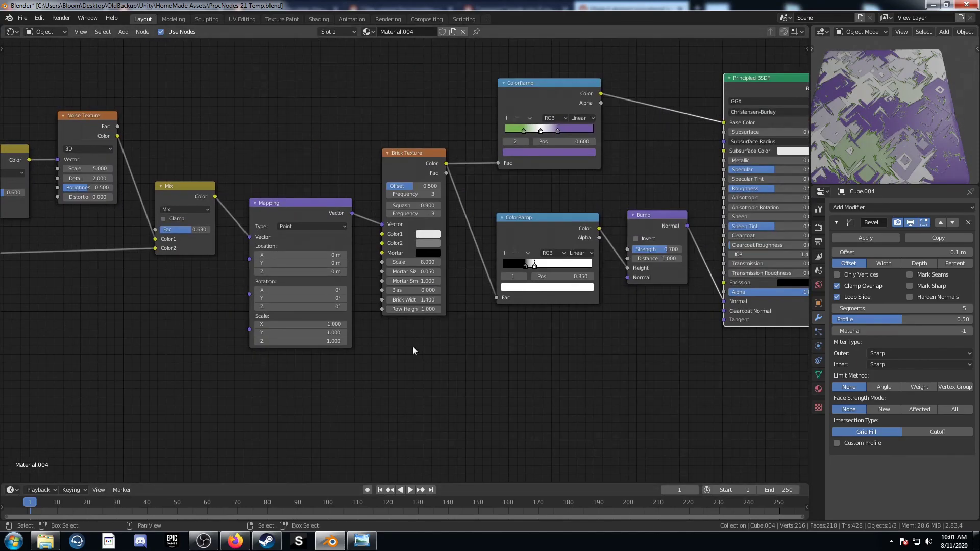
middle_click_drag(411, 345, 270, 315)
left_click_drag(91, 230, 105, 231)
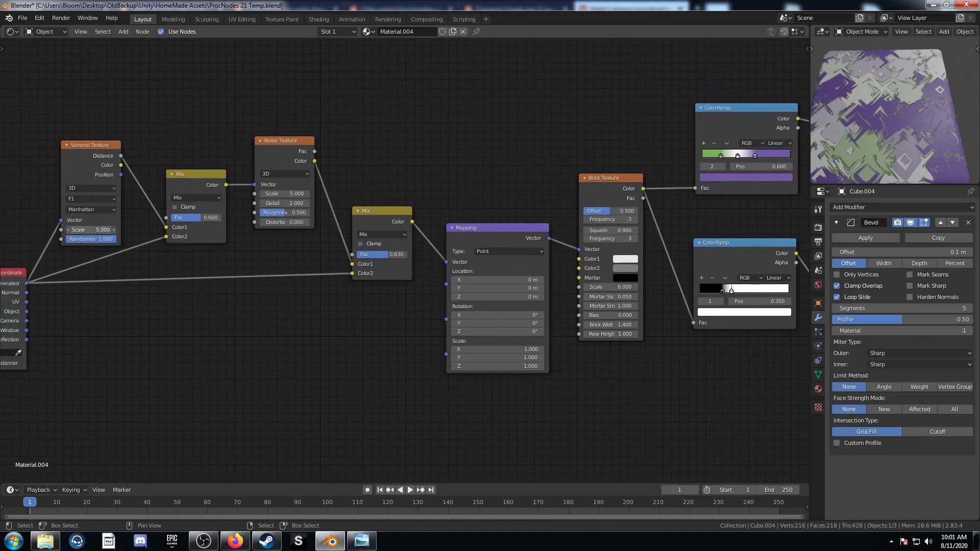
key("ctrl+z")
left_click_drag(204, 218, 214, 218)
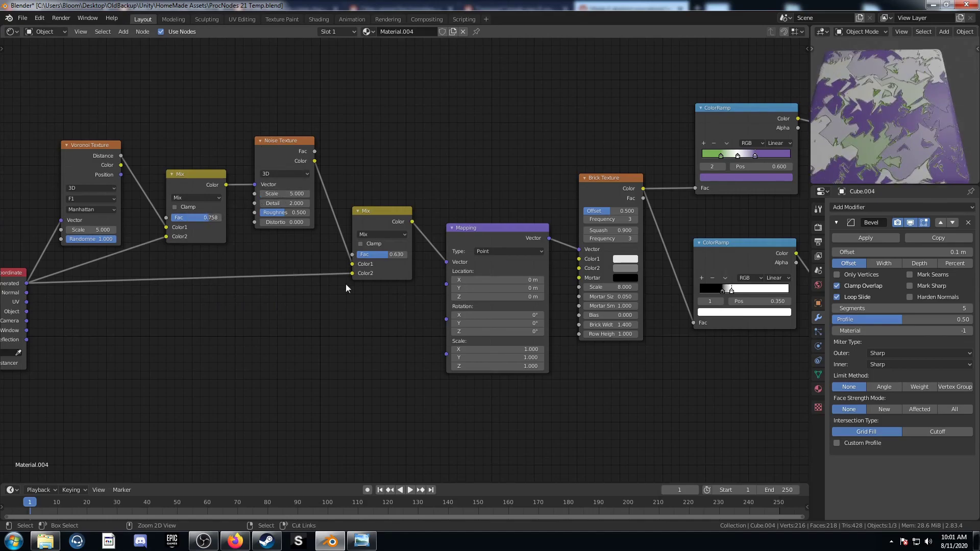
key("ctrl+z")
- Examine the node chain from the distortion Mix nodes through Mapping and Brick Texture to the two ColorRamps and Bump
middle_click_drag(329, 296, 201, 240)
scroll(359, 278, "up", 4)
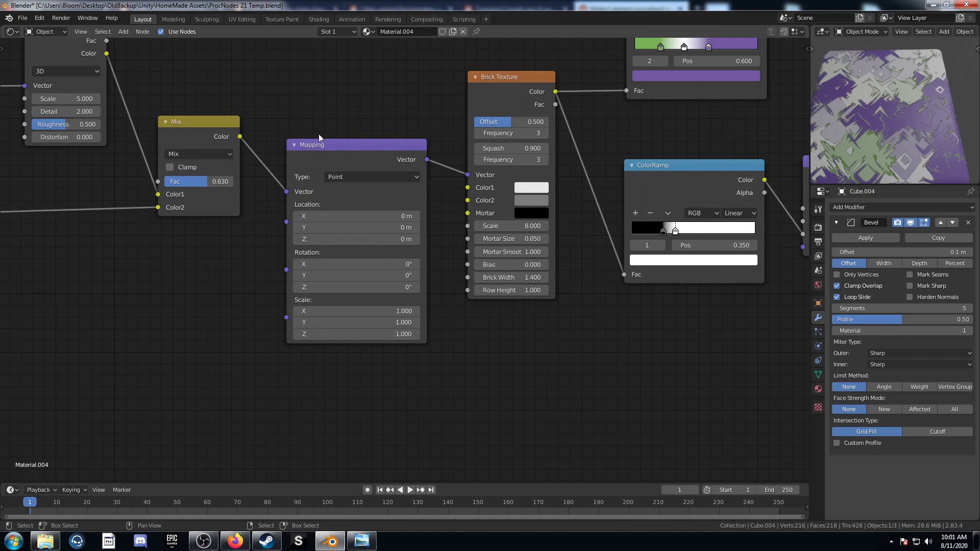
middle_click_drag(567, 360, 496, 416)
left_click_drag(447, 143, 456, 130)
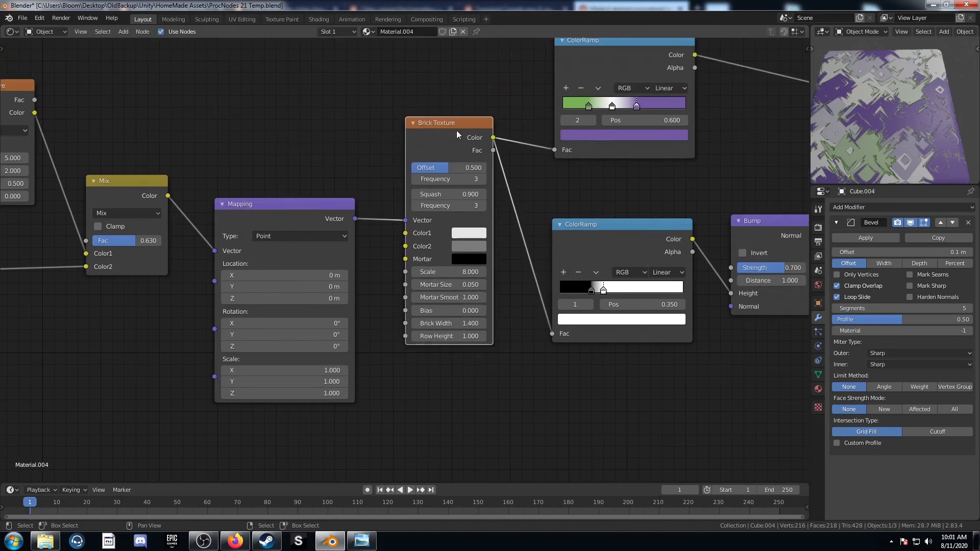
middle_click_drag(573, 235, 431, 324)
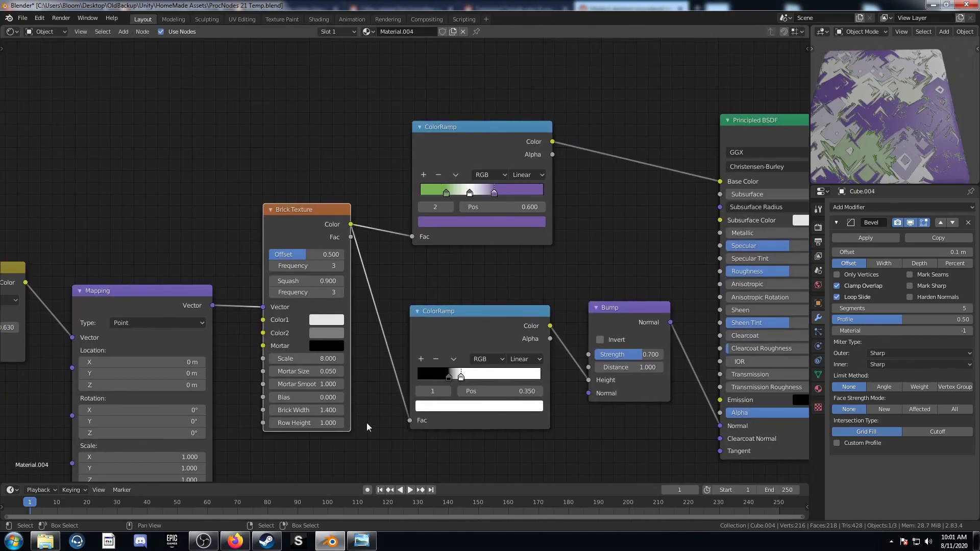
middle_click_drag(217, 425, 391, 375)
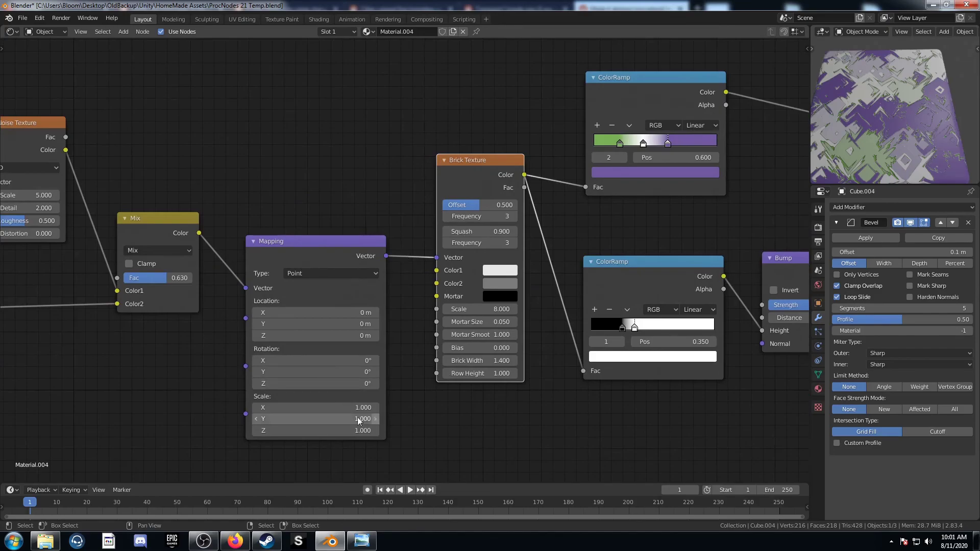
scroll(358, 420, "down", 2)
middle_click_drag(271, 372, 306, 350)
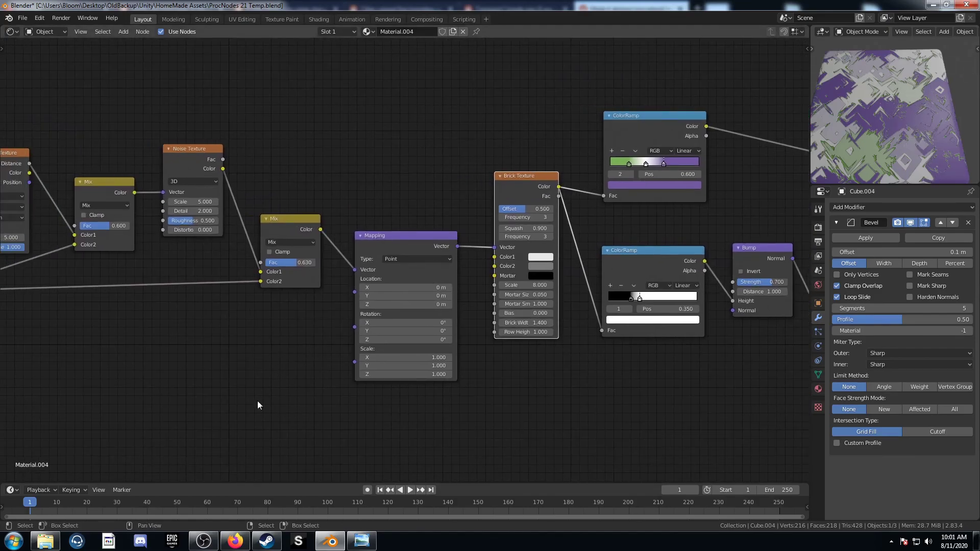
middle_click_drag(258, 404, 343, 371)
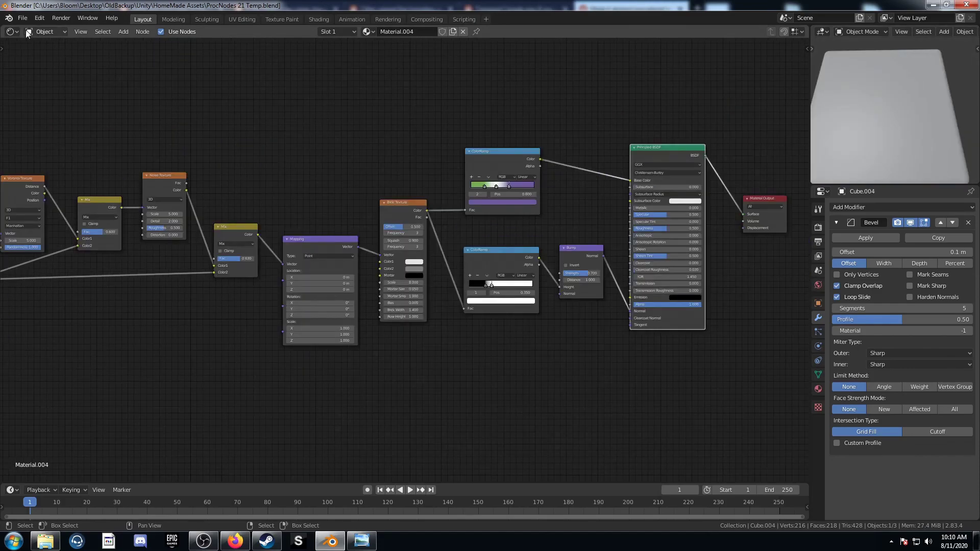
- Change the node editor area to a 3D Viewport showing the slab from the top in rendered shading
left_click(11, 32)
left_click(36, 69)
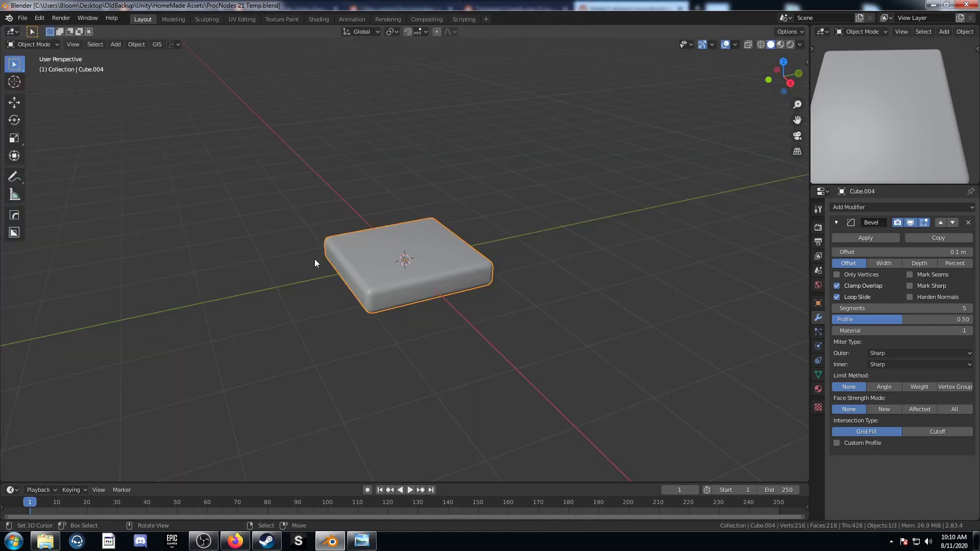
key("KP_7")
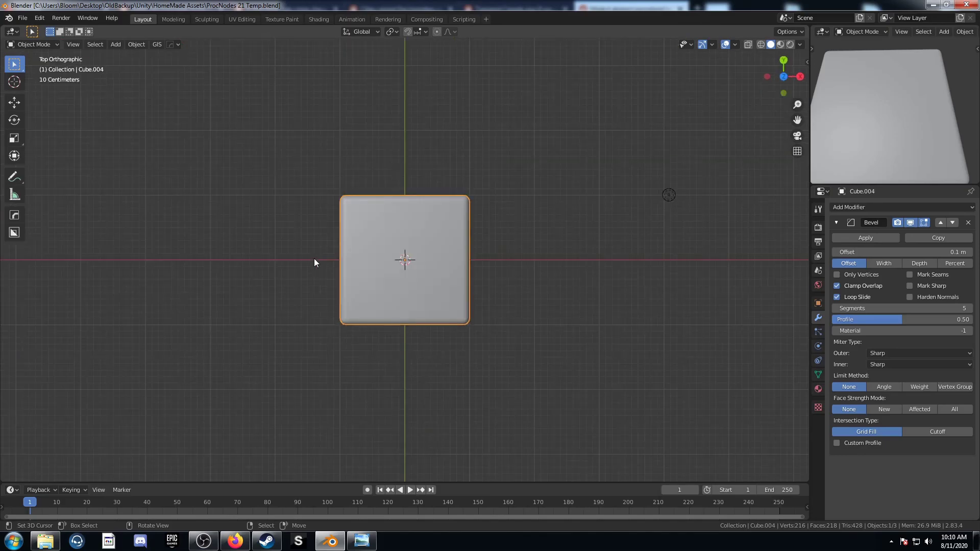
key("z")
left_click(422, 159)
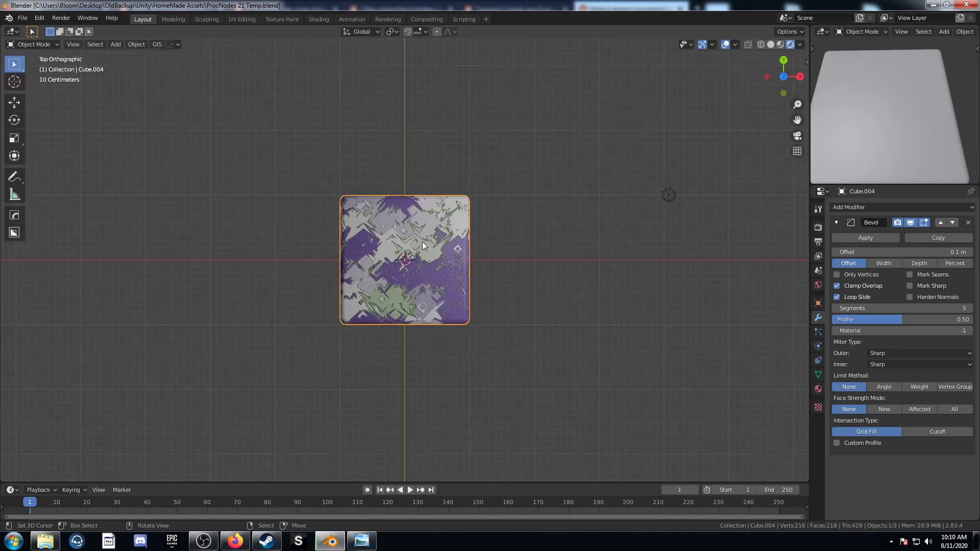
- Scale the slab's whole mesh in Edit Mode by about 6.5 times in X and Y only, keeping its thickness
key("Tab")
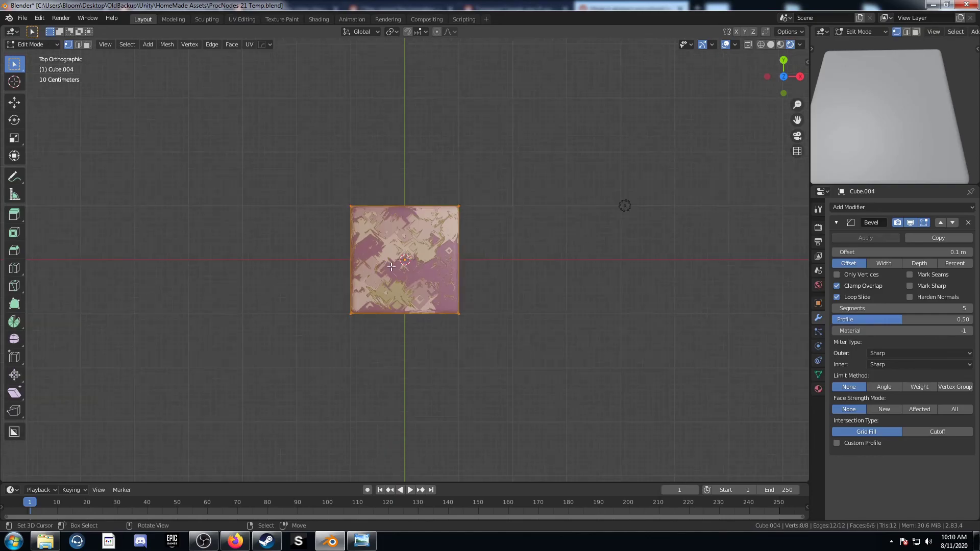
key("s")
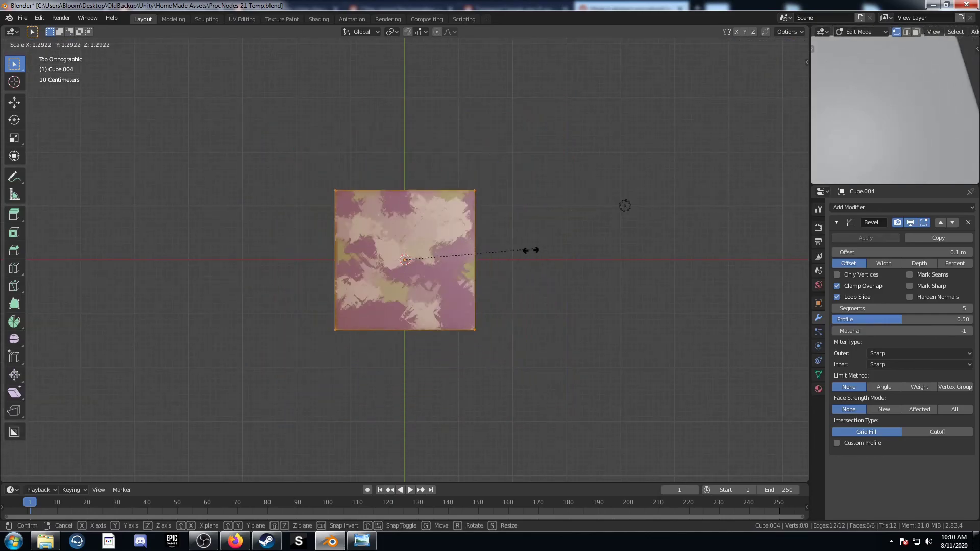
key("shift+z")
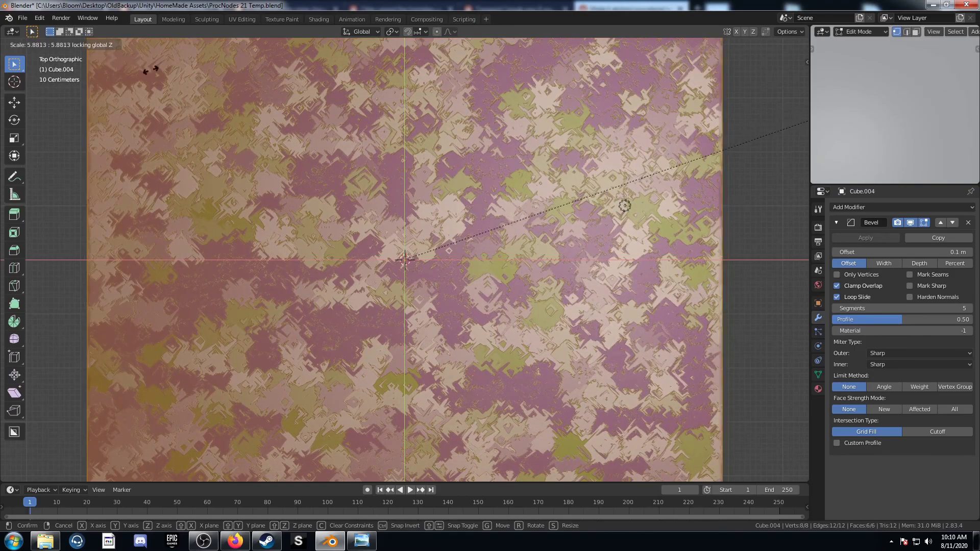
left_click(223, 72)
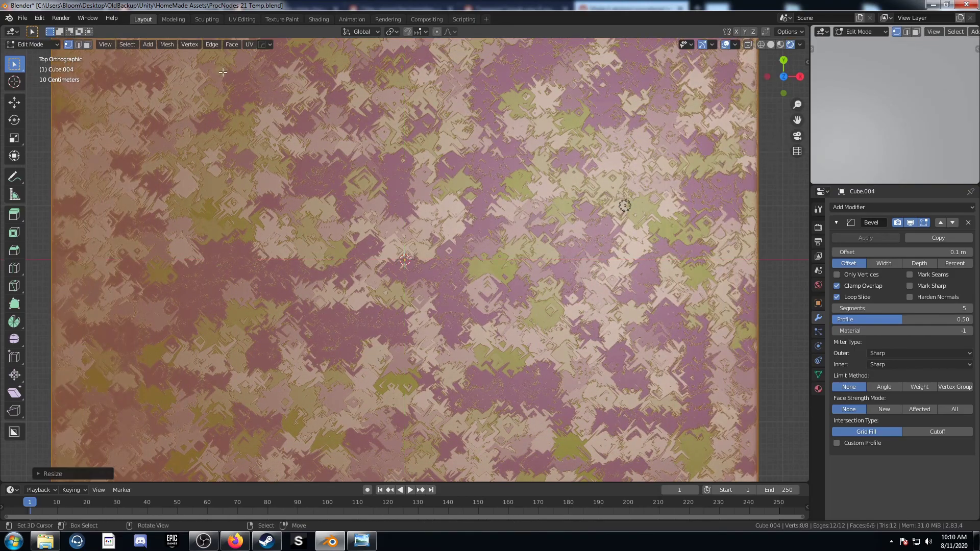
- Examine the procedural pattern across the enlarged slab from above, checking its edges, centre and fine bump detail
middle_click_drag(375, 176, 245, 420, "shift")
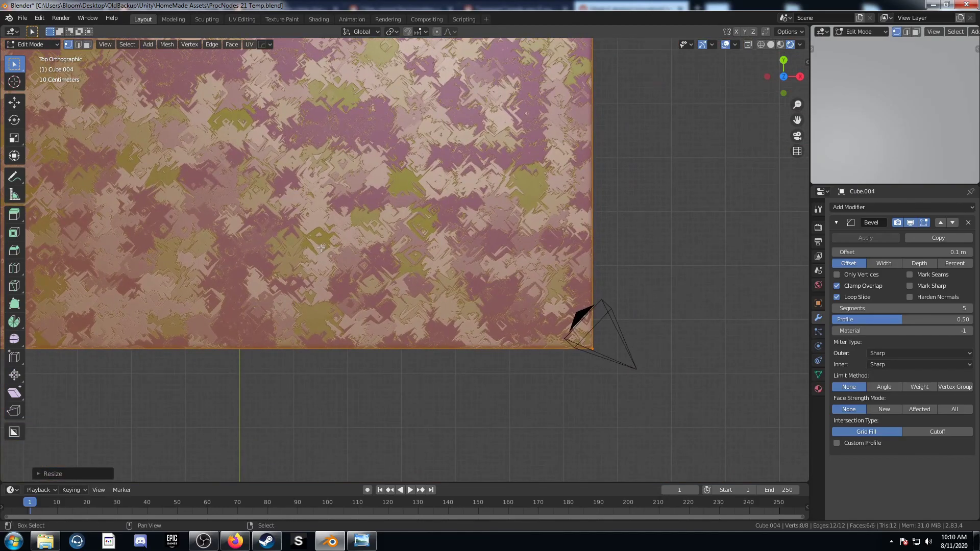
middle_click_drag(321, 247, 542, 385, "shift")
middle_click_drag(474, 308, 420, 165, "shift")
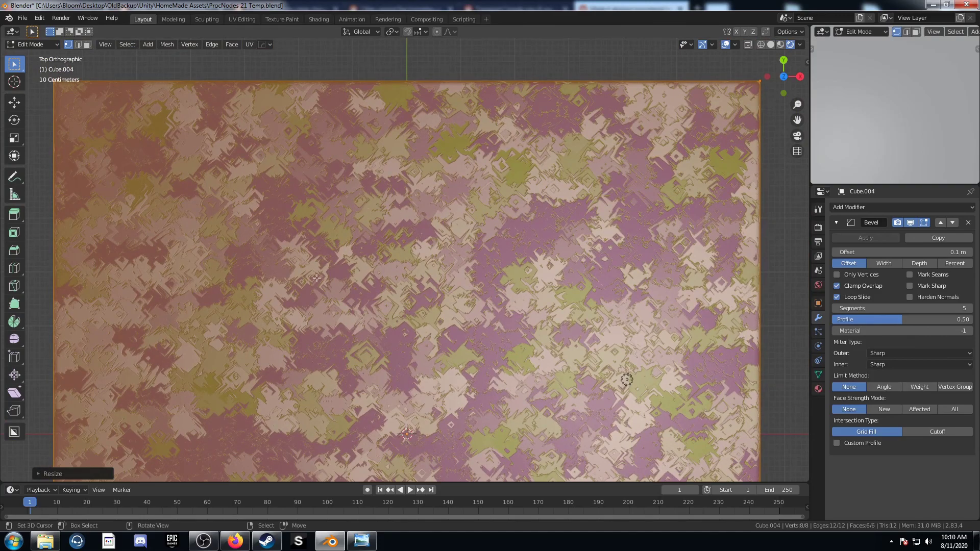
scroll(567, 228, "up", 5)
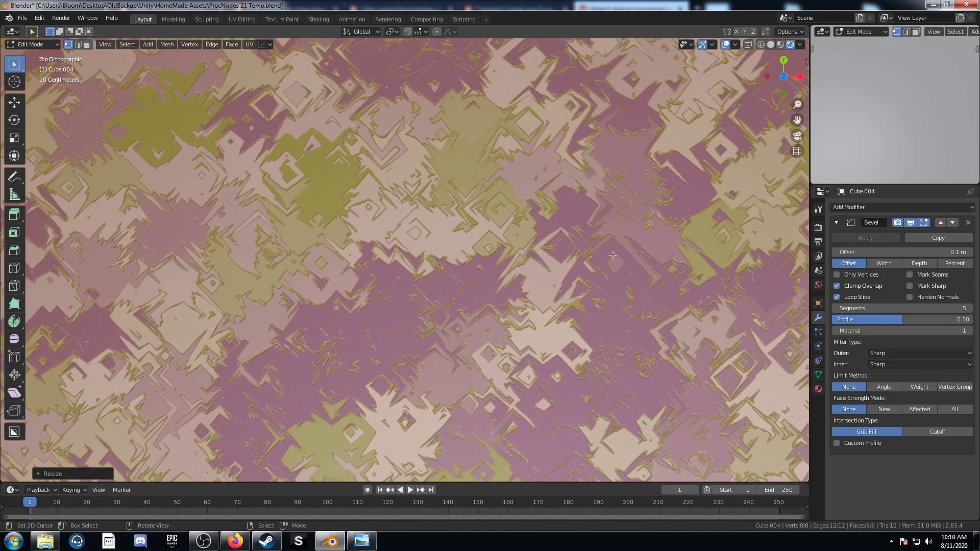
scroll(500, 239, "down", 3)
middle_click_drag(412, 280, 128, 214, "shift")
scroll(385, 278, "down", 6)
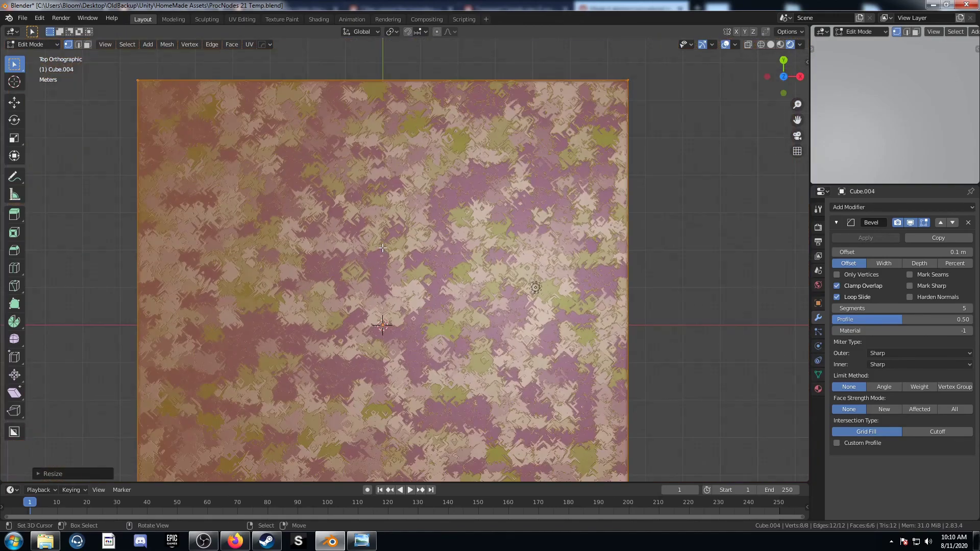
middle_click_drag(383, 248, 452, 245, "shift")
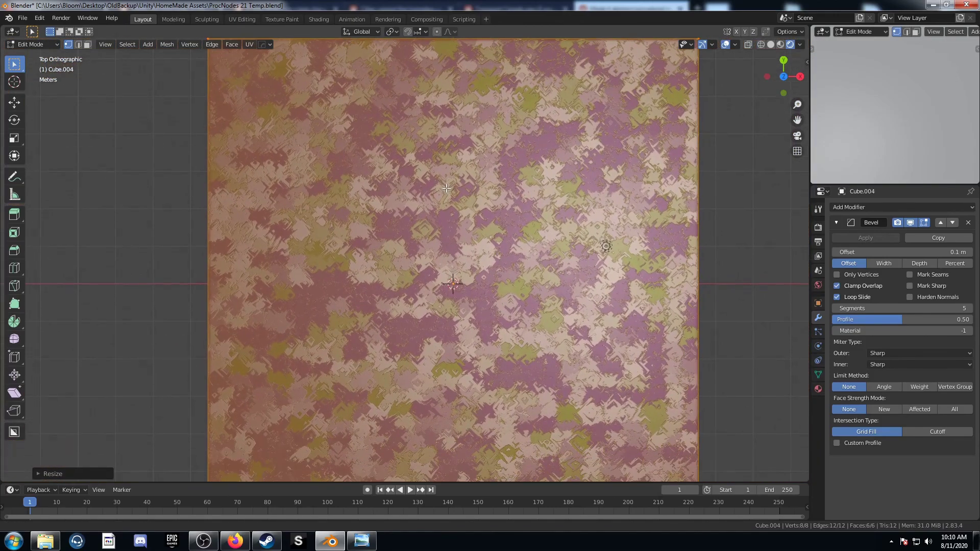
scroll(448, 216, "up", 4)
middle_click_drag(556, 276, 492, 214, "shift")
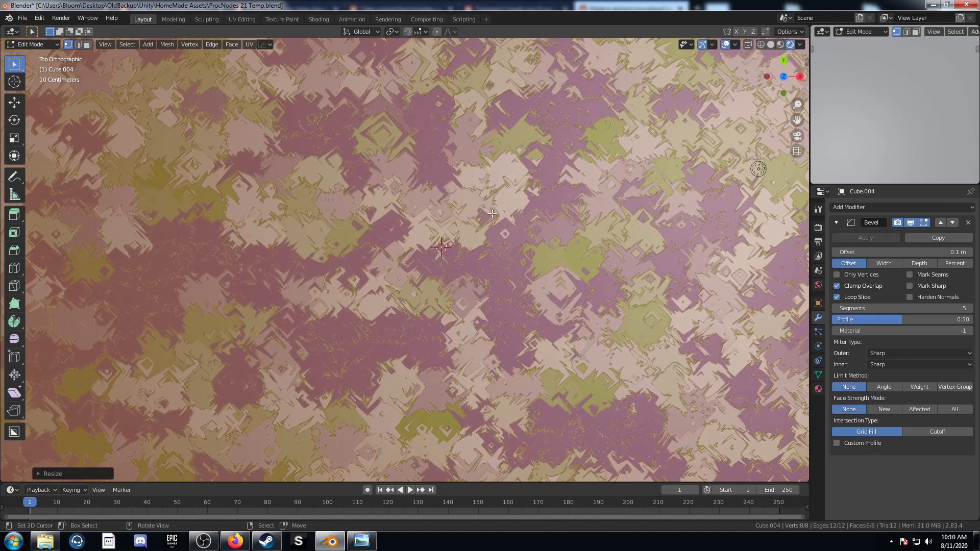
scroll(468, 233, "down", 1)
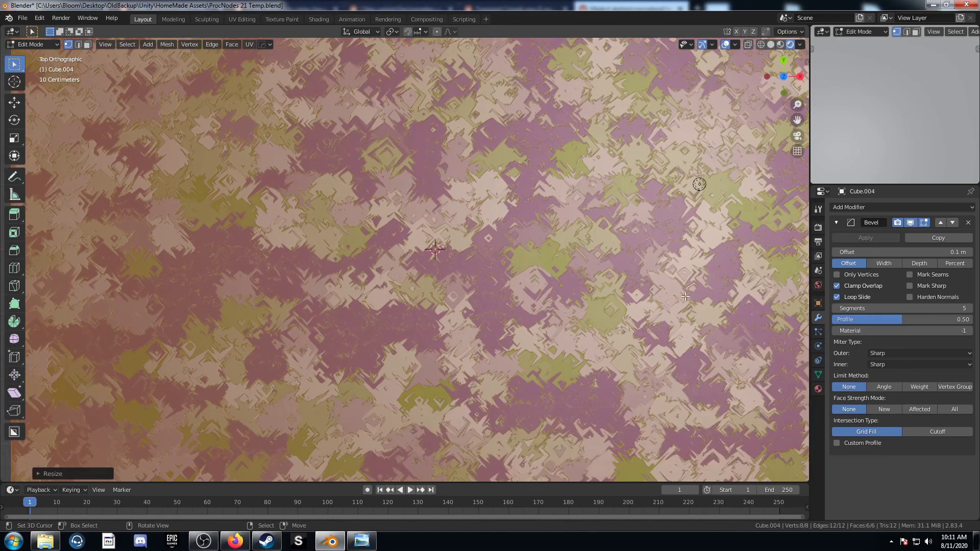